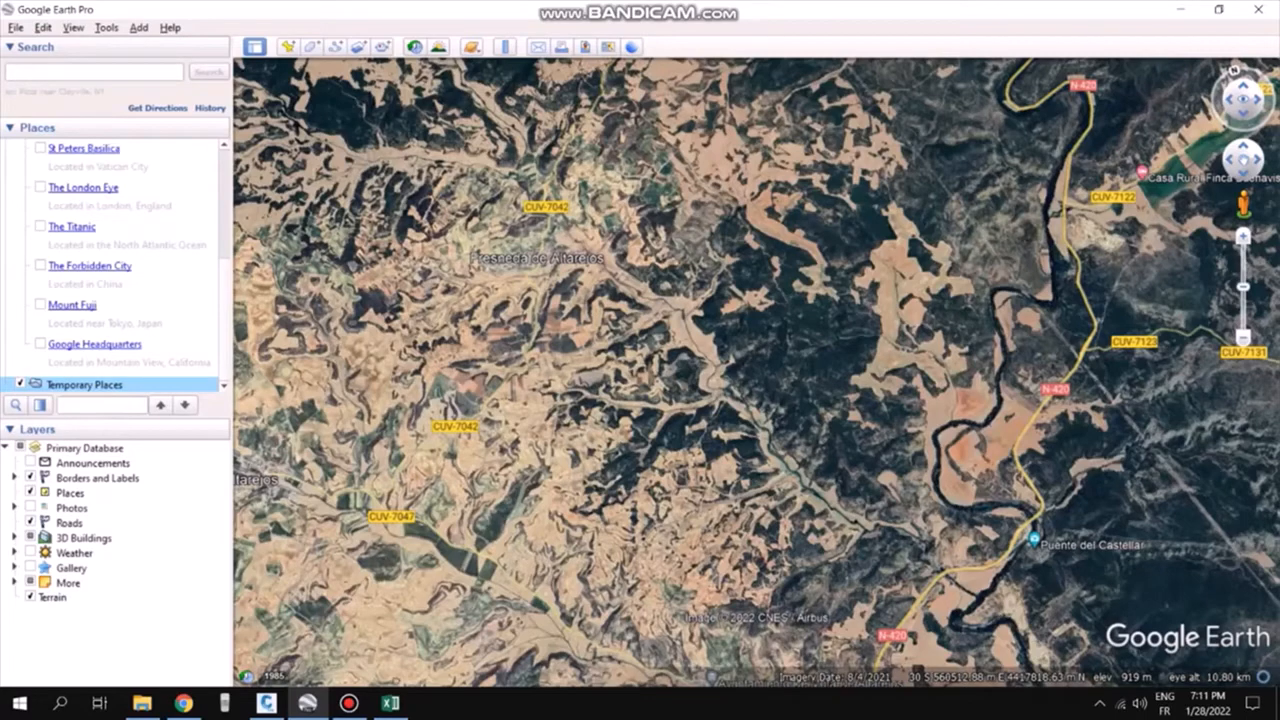
Create a new path named random in Temporary Places by drawing a freehand looping track across the fields
{"action": "right_click", "coordinate": [85, 384]}
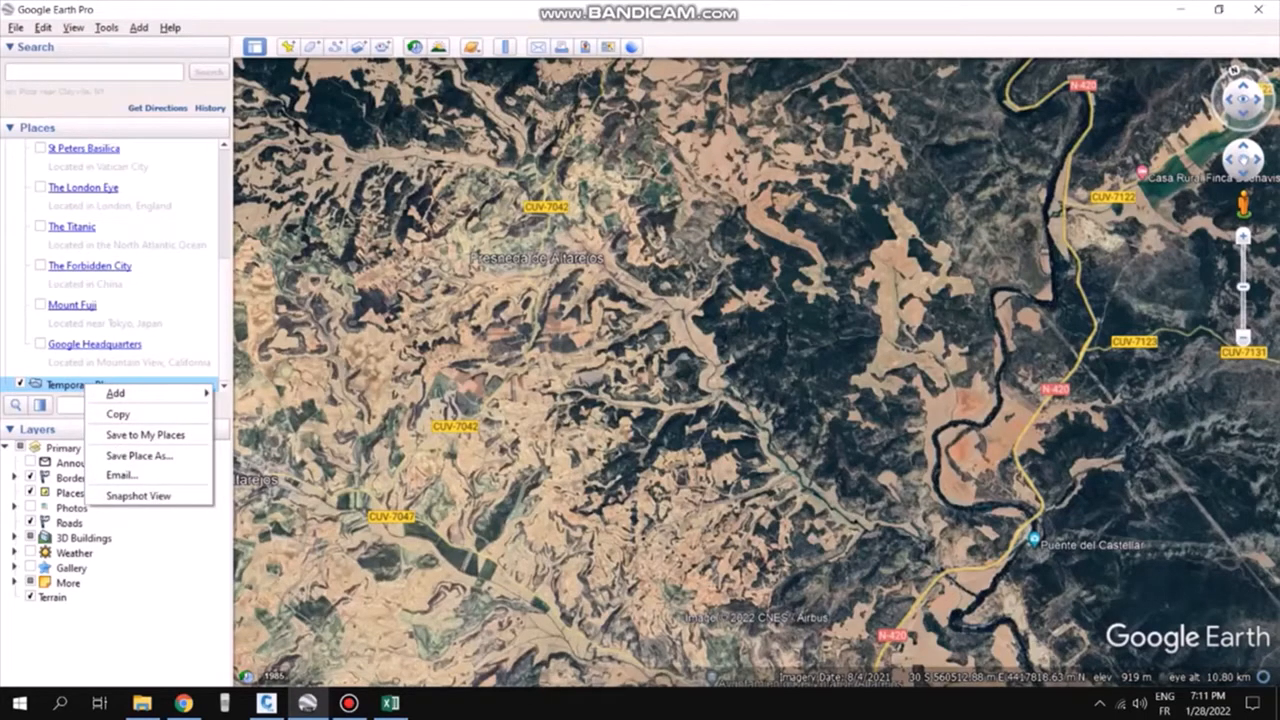
{"action": "left_click", "coordinate": [244, 434]}
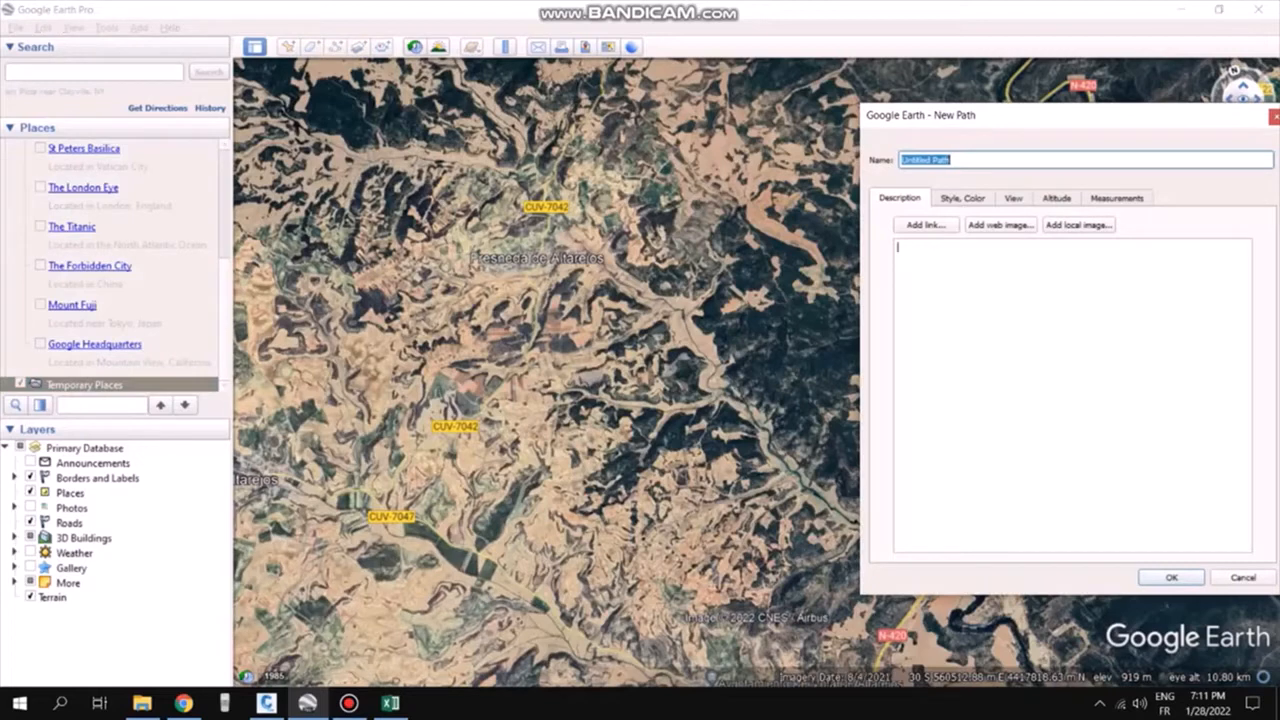
{"action": "type", "text": "random"}
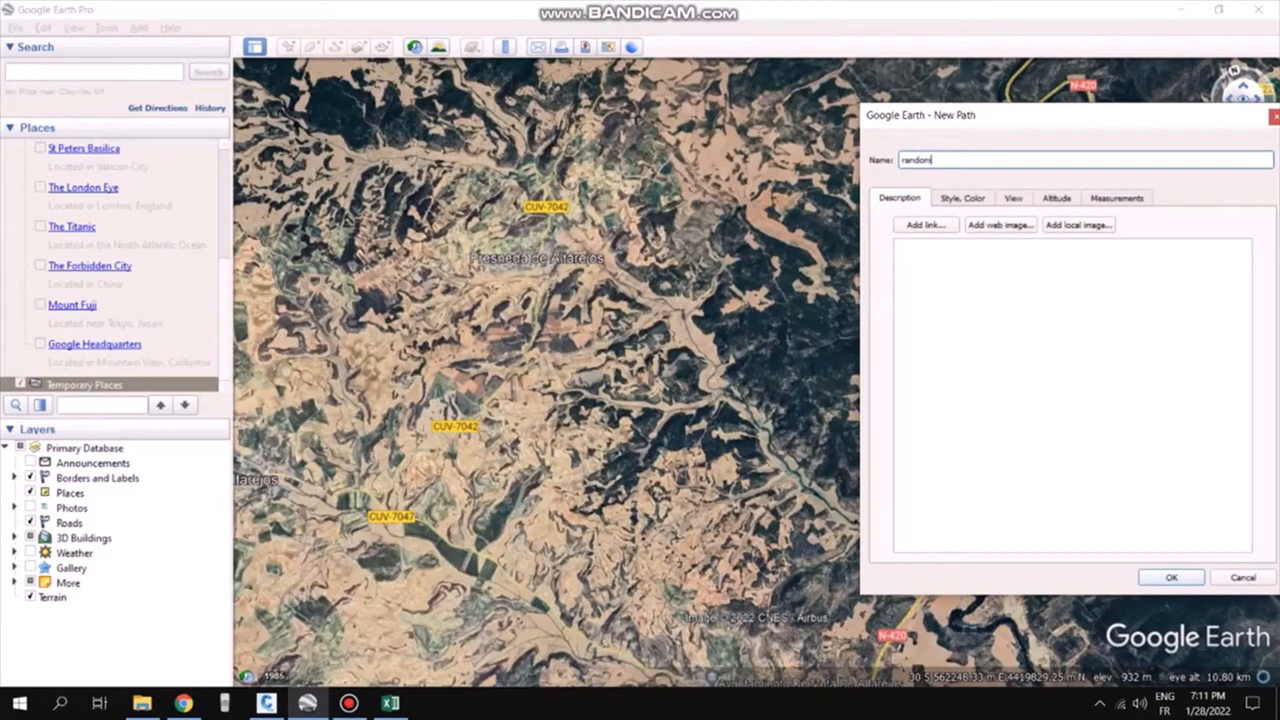
{"action": "left_click", "coordinate": [898, 247]}
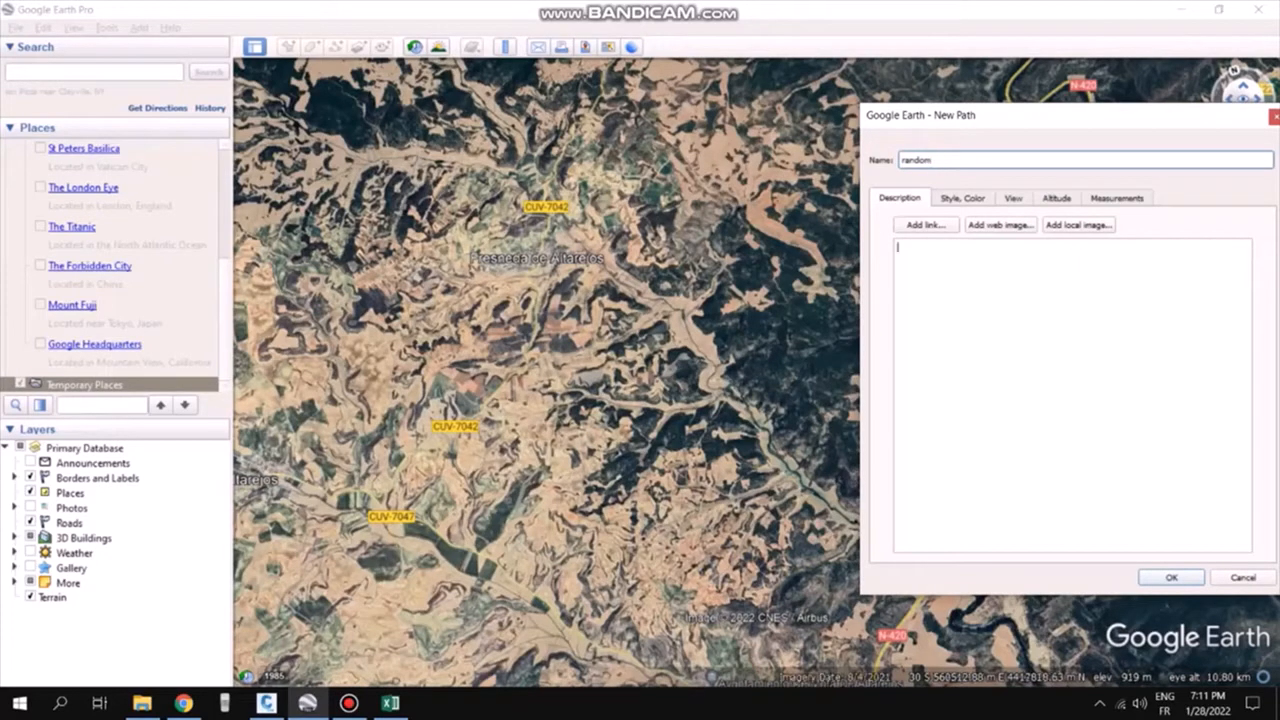
{"action": "mouse_move", "coordinate": [722, 246]}
{"action": "left_mouse_down"}
{"action": "mouse_move", "coordinate": [592, 290]}
{"action": "mouse_move", "coordinate": [572, 340]}
{"action": "mouse_move", "coordinate": [758, 273]}
{"action": "mouse_move", "coordinate": [640, 340]}
{"action": "mouse_move", "coordinate": [665, 398]}
{"action": "mouse_move", "coordinate": [777, 324]}
{"action": "mouse_move", "coordinate": [755, 380]}
{"action": "mouse_move", "coordinate": [648, 460]}
{"action": "mouse_move", "coordinate": [815, 386]}
{"action": "mouse_move", "coordinate": [763, 475]}
{"action": "mouse_move", "coordinate": [636, 272]}
{"action": "mouse_move", "coordinate": [716, 420]}
{"action": "mouse_move", "coordinate": [736, 338]}
{"action": "mouse_move", "coordinate": [701, 247]}
{"action": "mouse_move", "coordinate": [770, 430]}
{"action": "mouse_move", "coordinate": [720, 325]}
{"action": "mouse_move", "coordinate": [668, 295]}
{"action": "mouse_move", "coordinate": [662, 367]}
{"action": "mouse_move", "coordinate": [632, 292]}
{"action": "mouse_move", "coordinate": [700, 495]}
{"action": "mouse_move", "coordinate": [718, 351]}
{"action": "mouse_move", "coordinate": [693, 382]}
{"action": "left_mouse_up"}
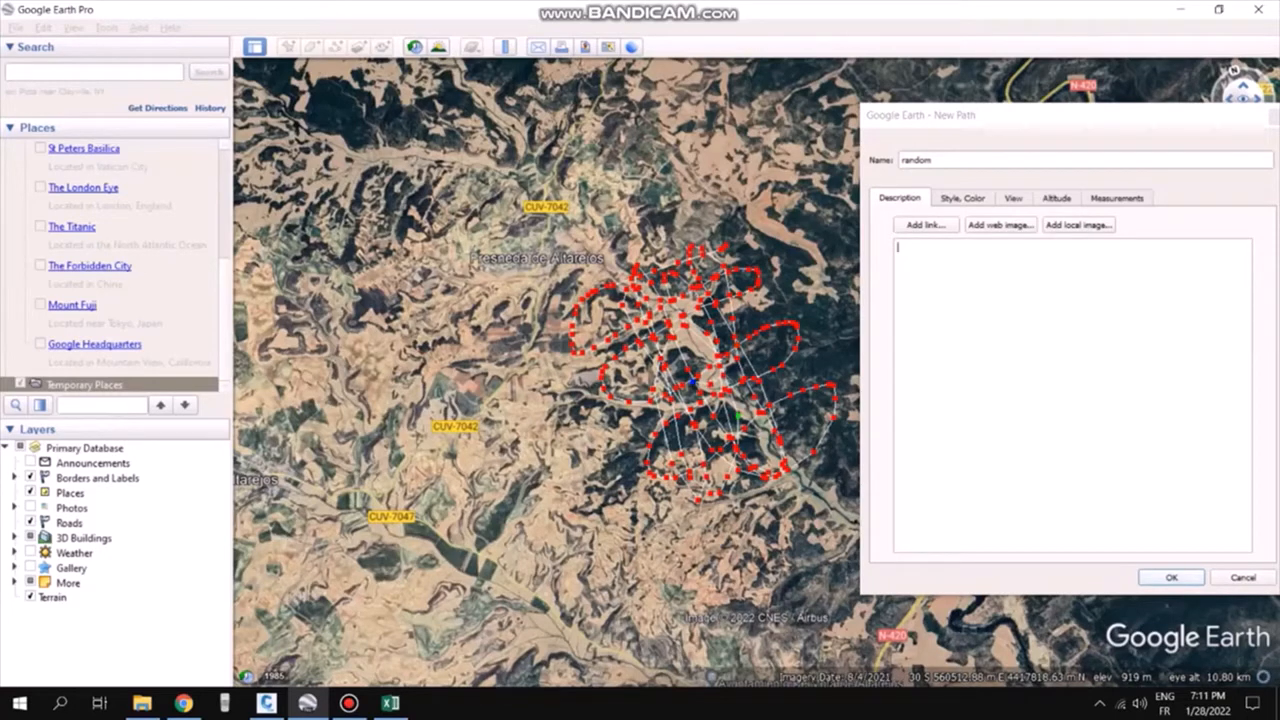
{"action": "key", "text": "Return"}
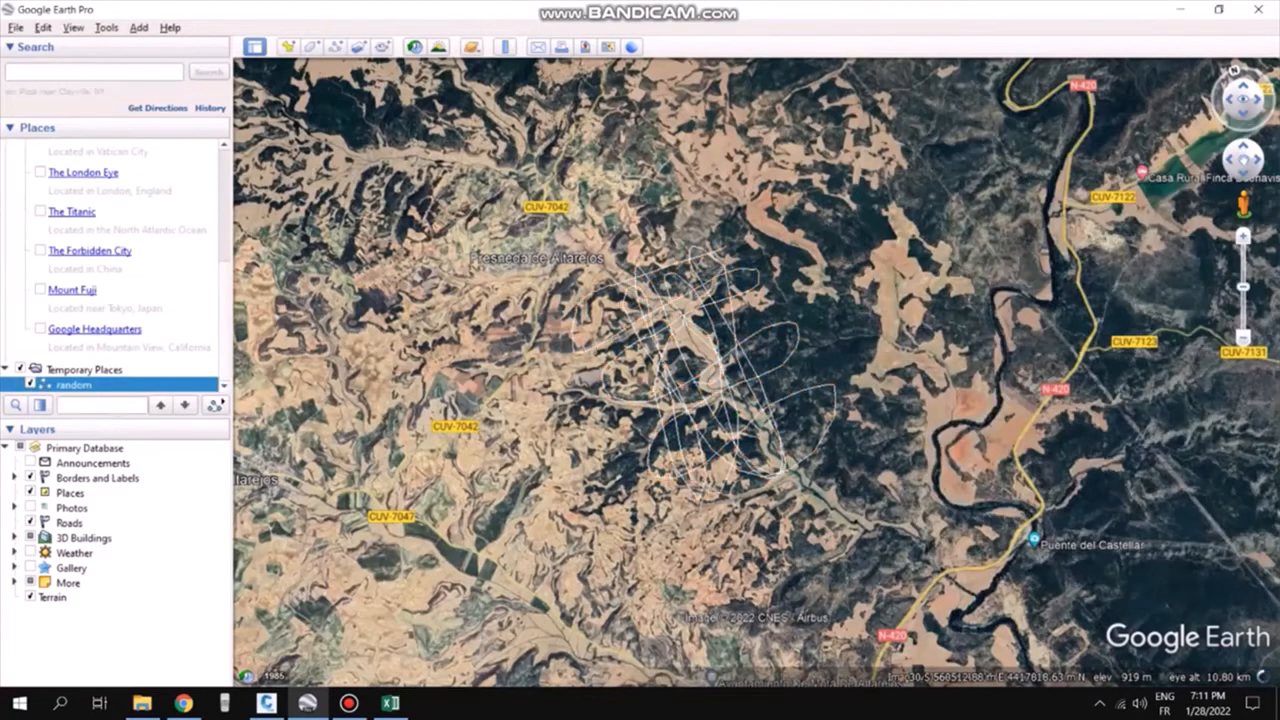
Save the random path as a KML file in the Google earth to points folder
{"action": "right_click", "coordinate": [63, 384]}
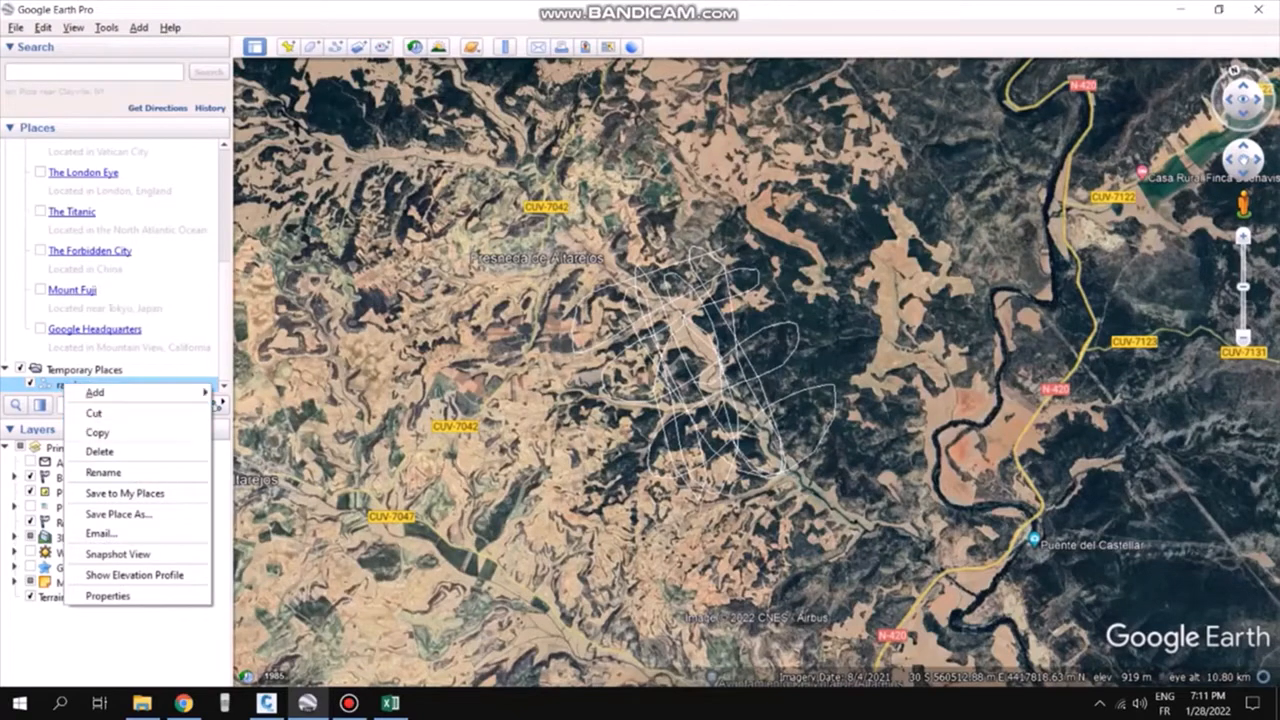
{"action": "left_click", "coordinate": [118, 513]}
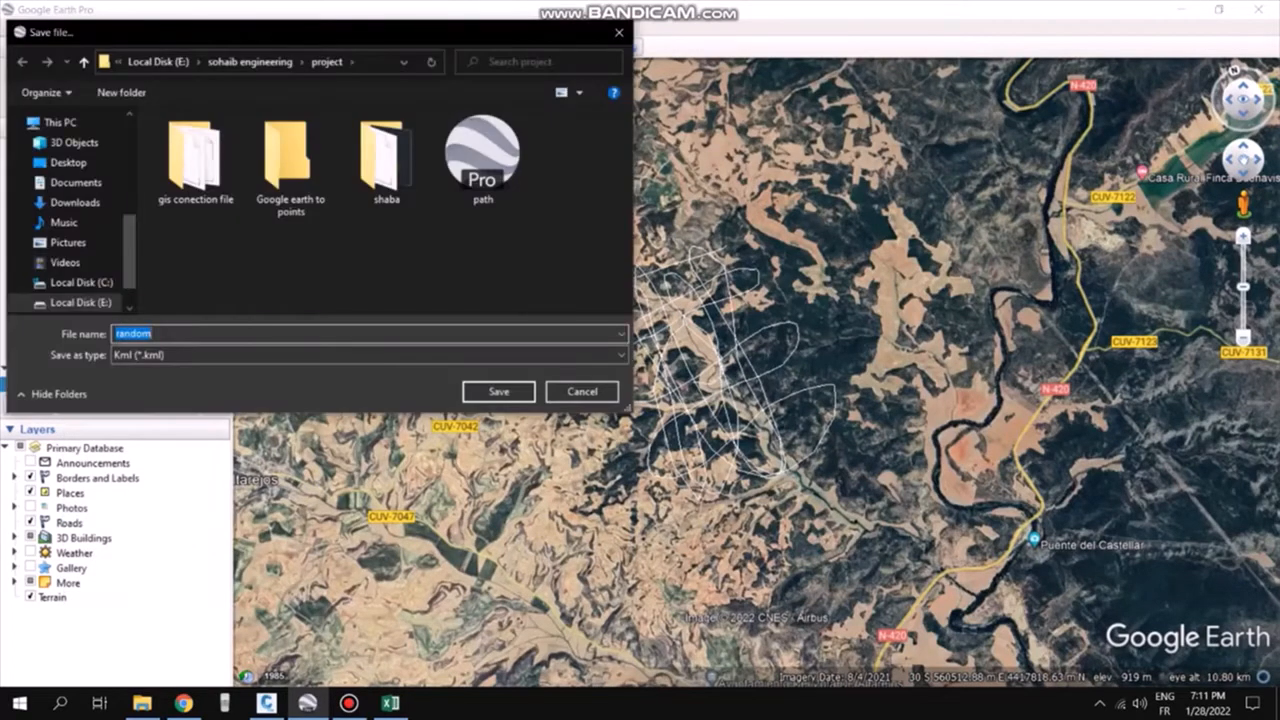
{"action": "left_click", "coordinate": [368, 355]}
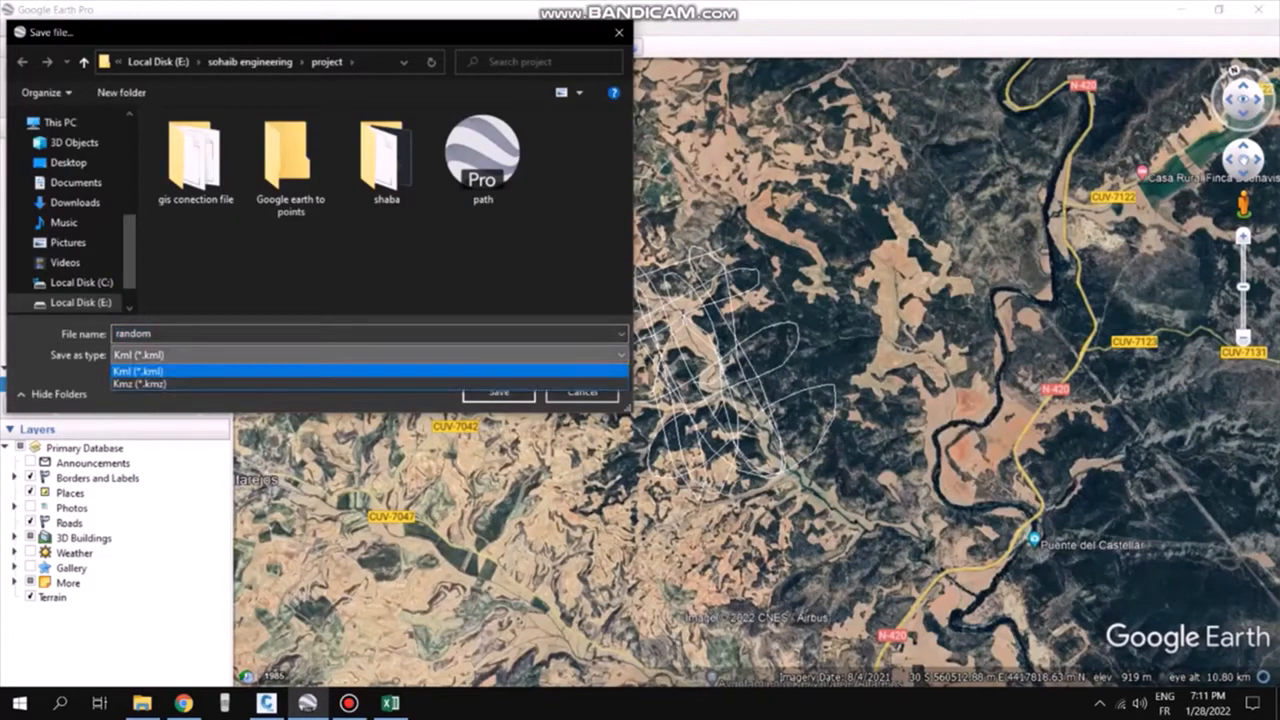
{"action": "left_click", "coordinate": [368, 371]}
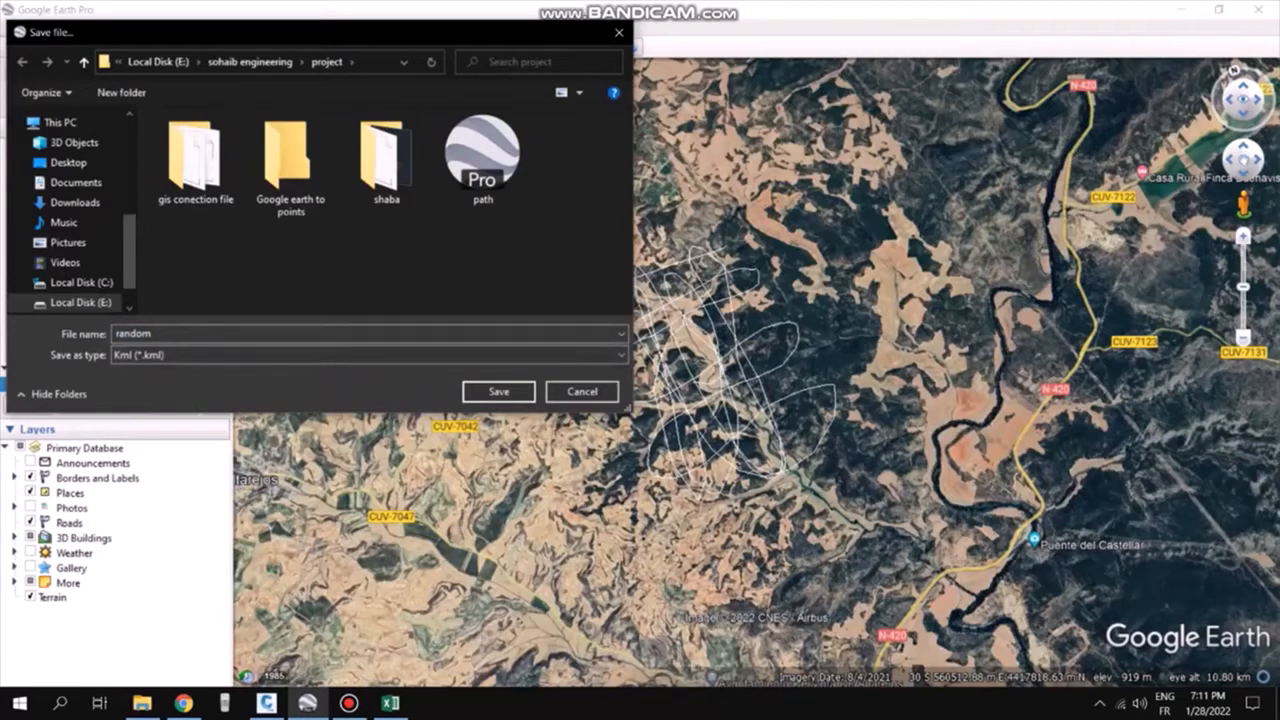
{"action": "left_click", "coordinate": [291, 166]}
{"action": "double_click", "coordinate": [291, 166]}
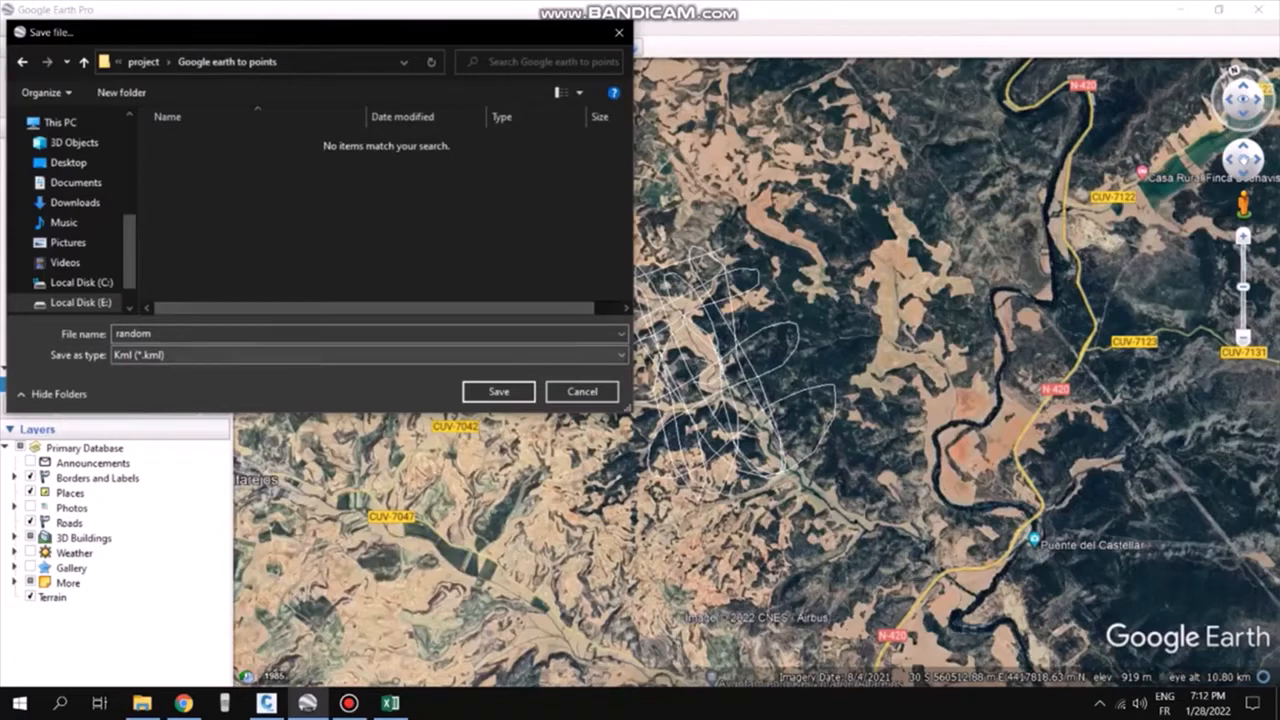
{"action": "left_click", "coordinate": [498, 391]}
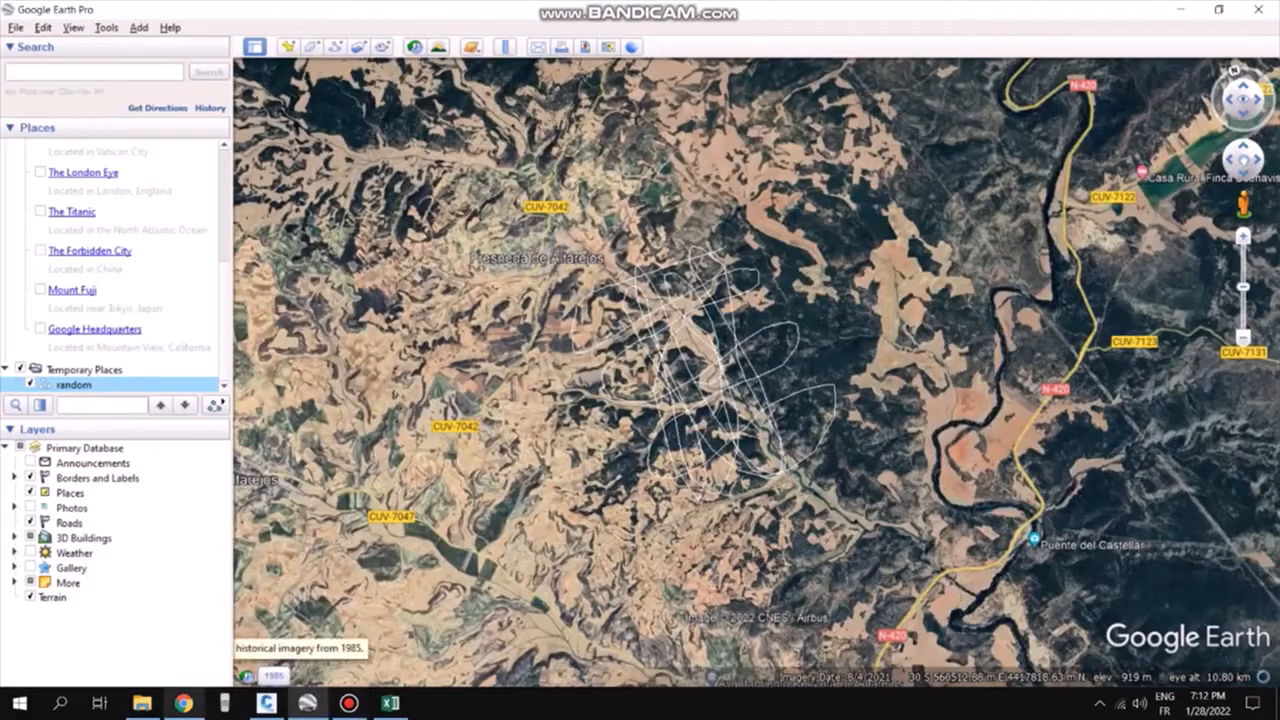
On the GPS Visualizer elevation page, choose random.kml from the Google earth to points folder as the upload file
{"action": "left_click", "coordinate": [183, 703]}
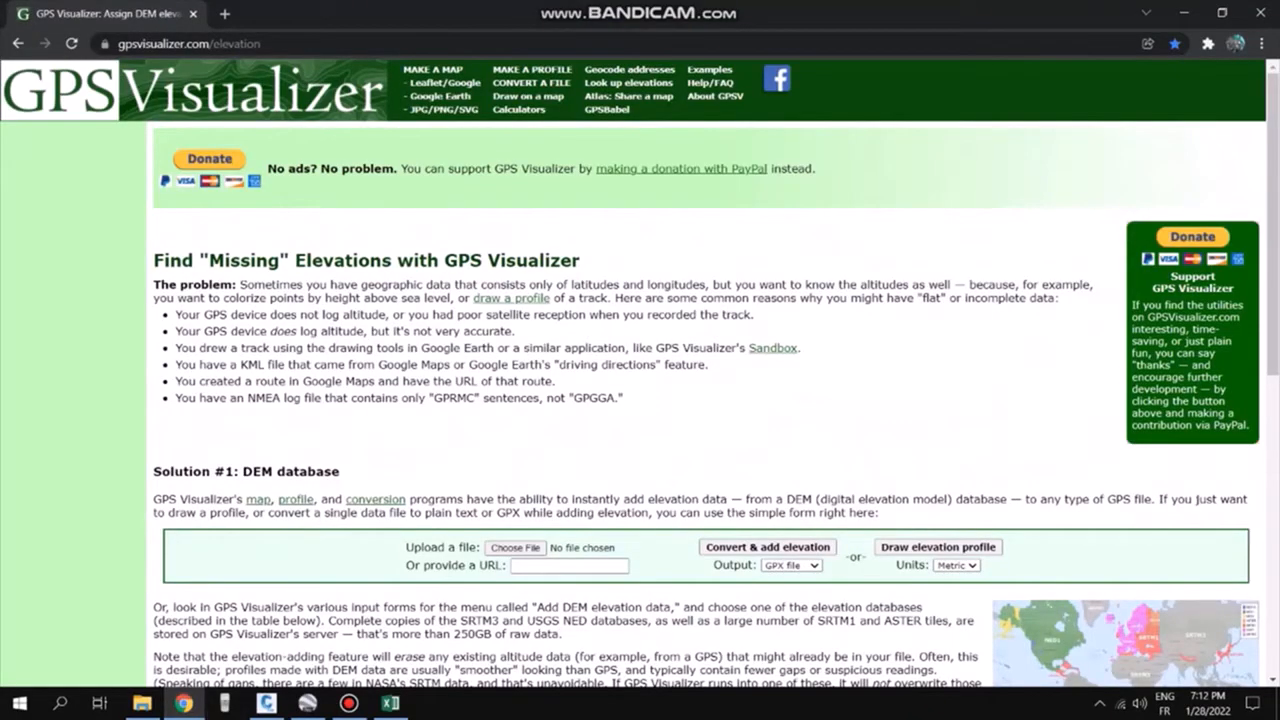
{"action": "left_click", "coordinate": [72, 43]}
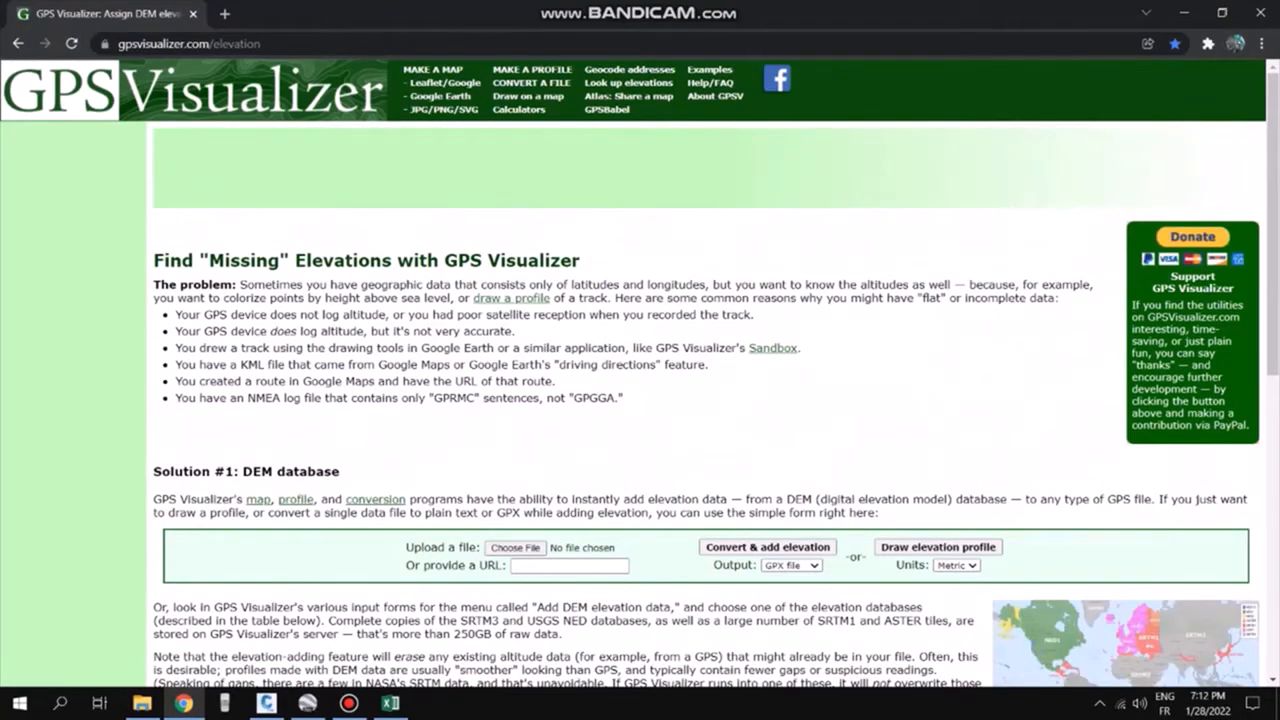
{"action": "scroll", "coordinate": [640, 400], "scroll_direction": "down", "scroll_amount": 2}
{"action": "scroll", "coordinate": [640, 400], "scroll_direction": "up", "scroll_amount": 2}
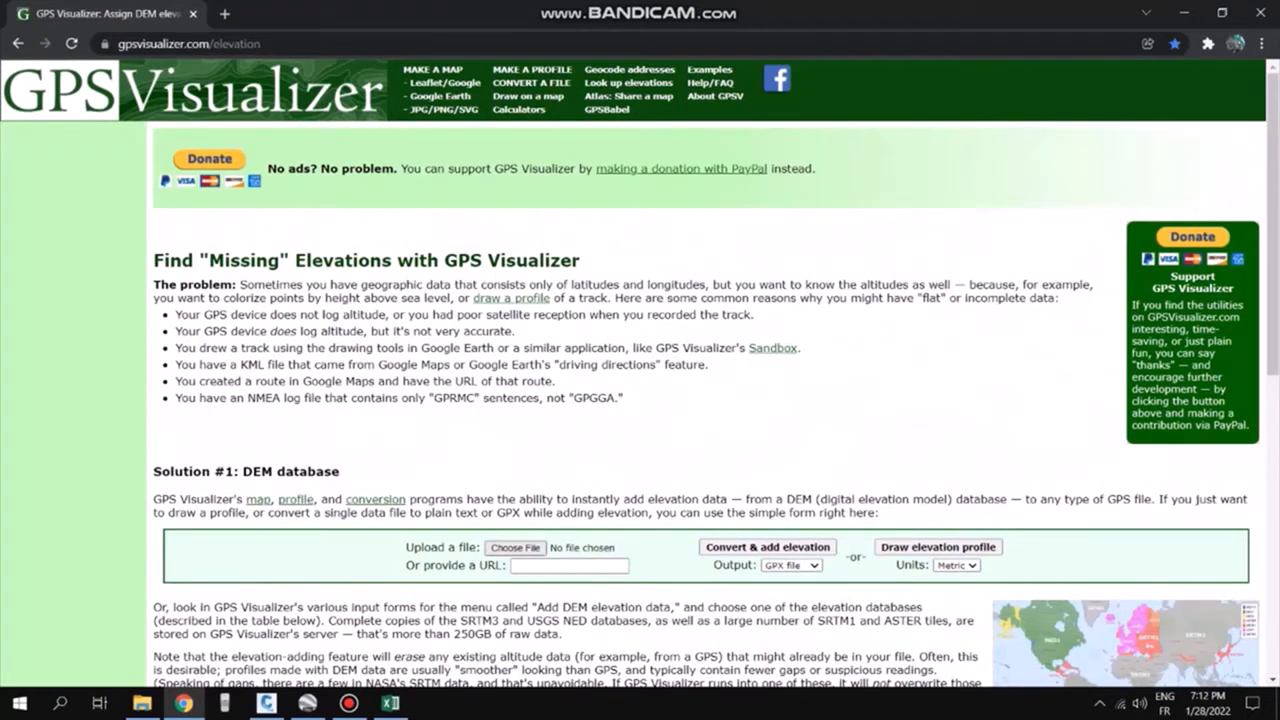
{"action": "left_click", "coordinate": [515, 548]}
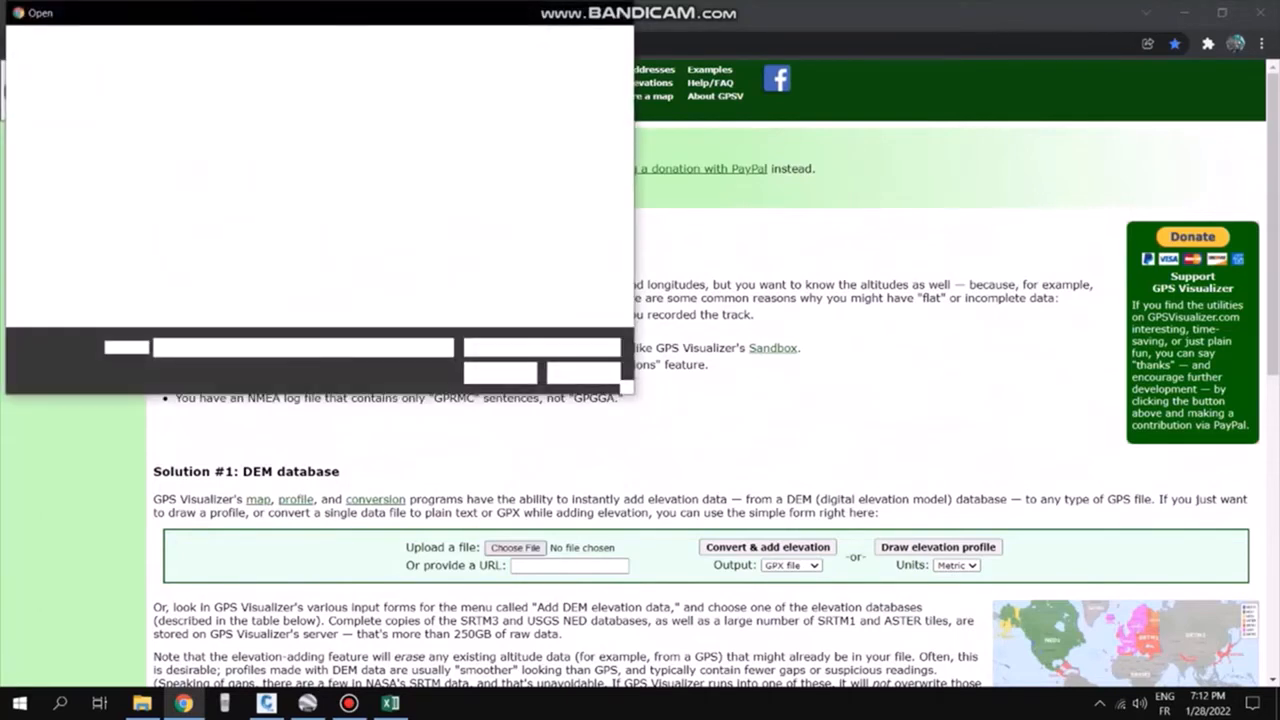
{"action": "left_click_drag", "start_coordinate": [402, 22], "coordinate": [547, 77]}
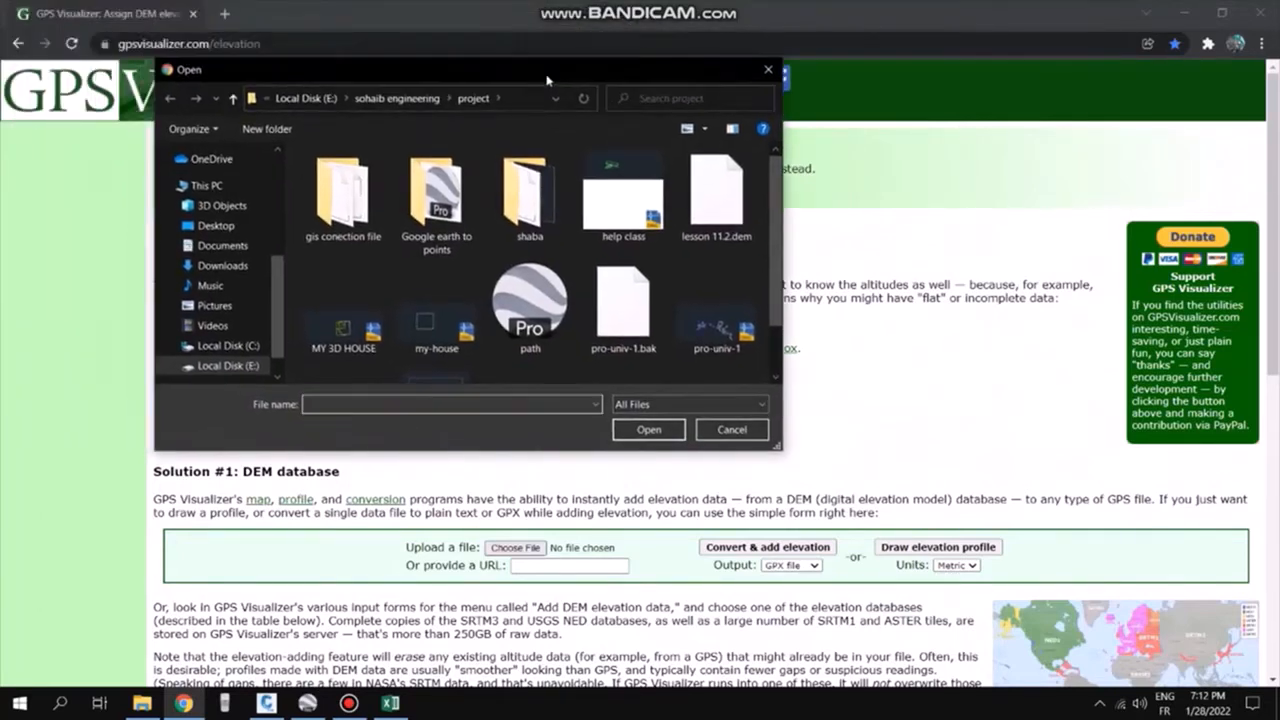
{"action": "double_click", "coordinate": [436, 205]}
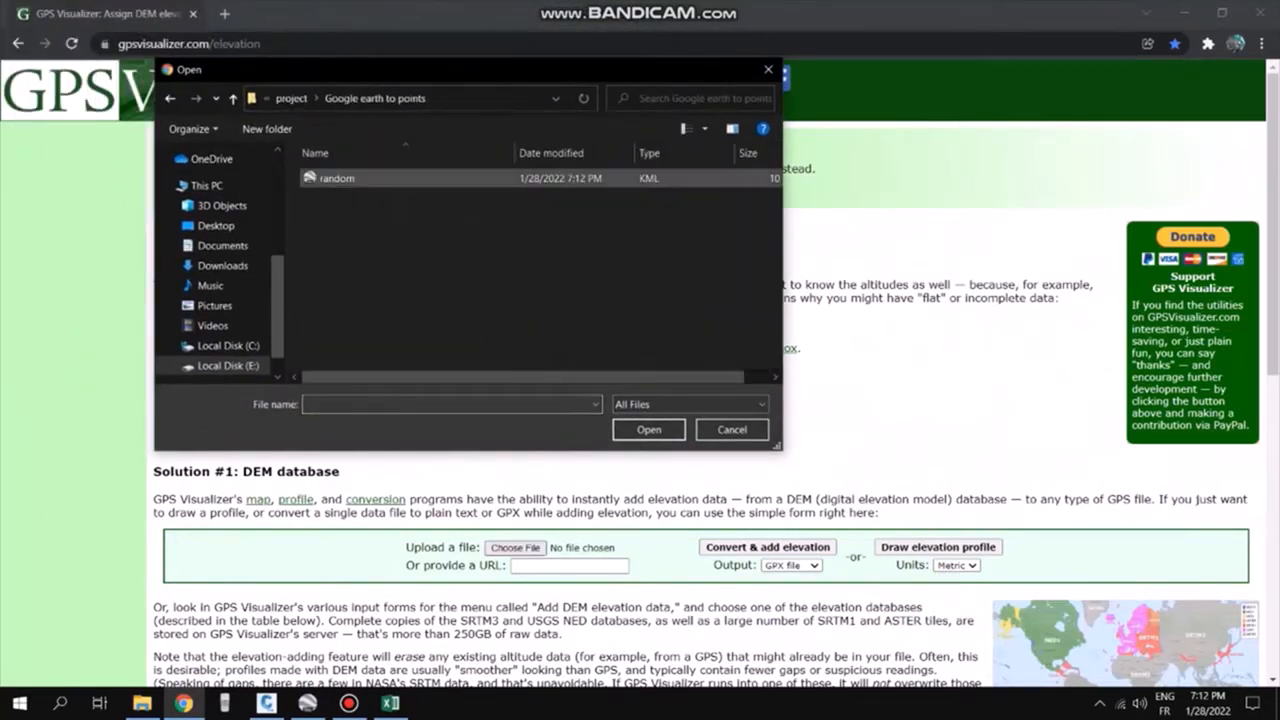
{"action": "left_click", "coordinate": [430, 179]}
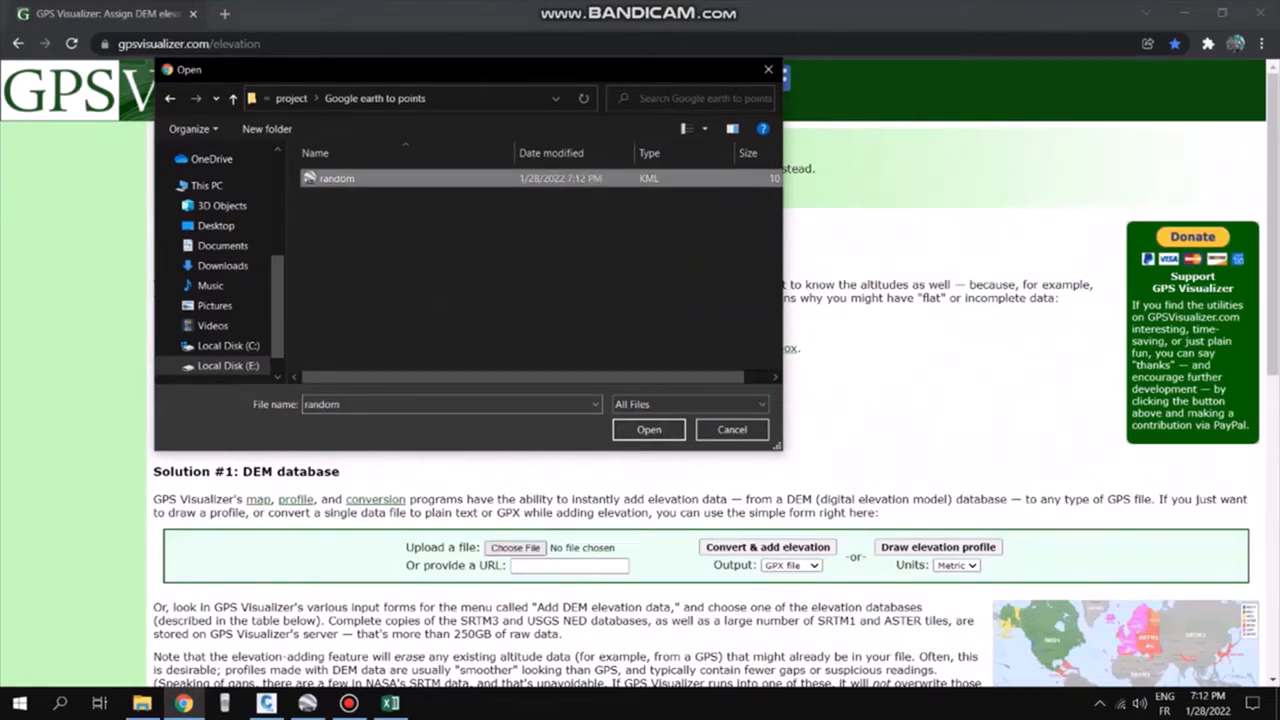
{"action": "key", "text": "Return"}
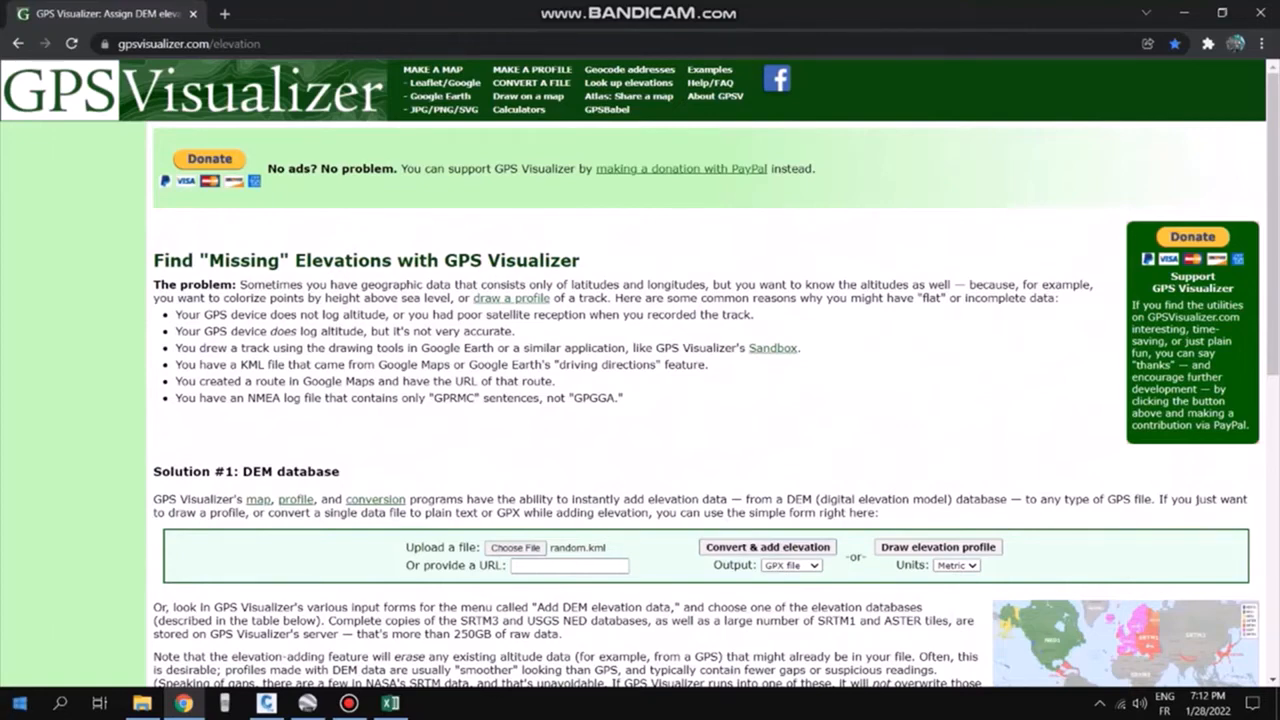
Convert the uploaded file with elevation added and download the resulting GPX file
{"action": "left_click", "coordinate": [19, 703]}
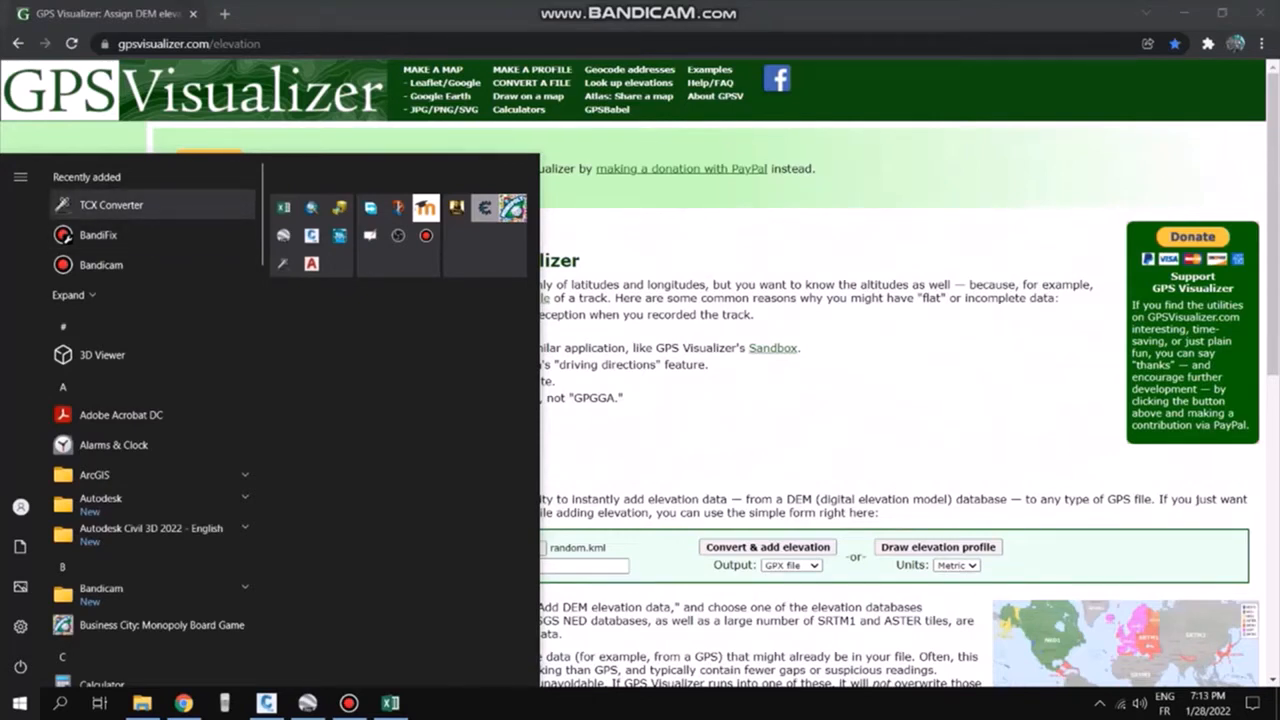
{"action": "left_click", "coordinate": [19, 703]}
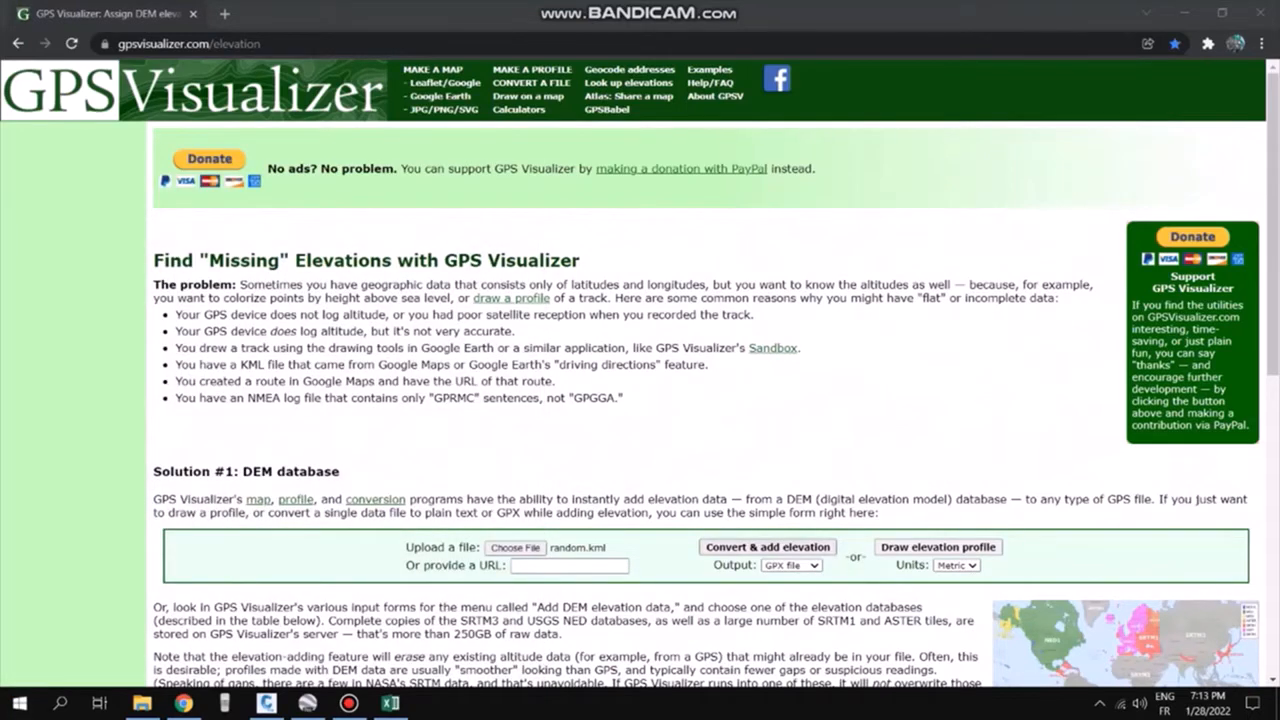
{"action": "left_click", "coordinate": [767, 547]}
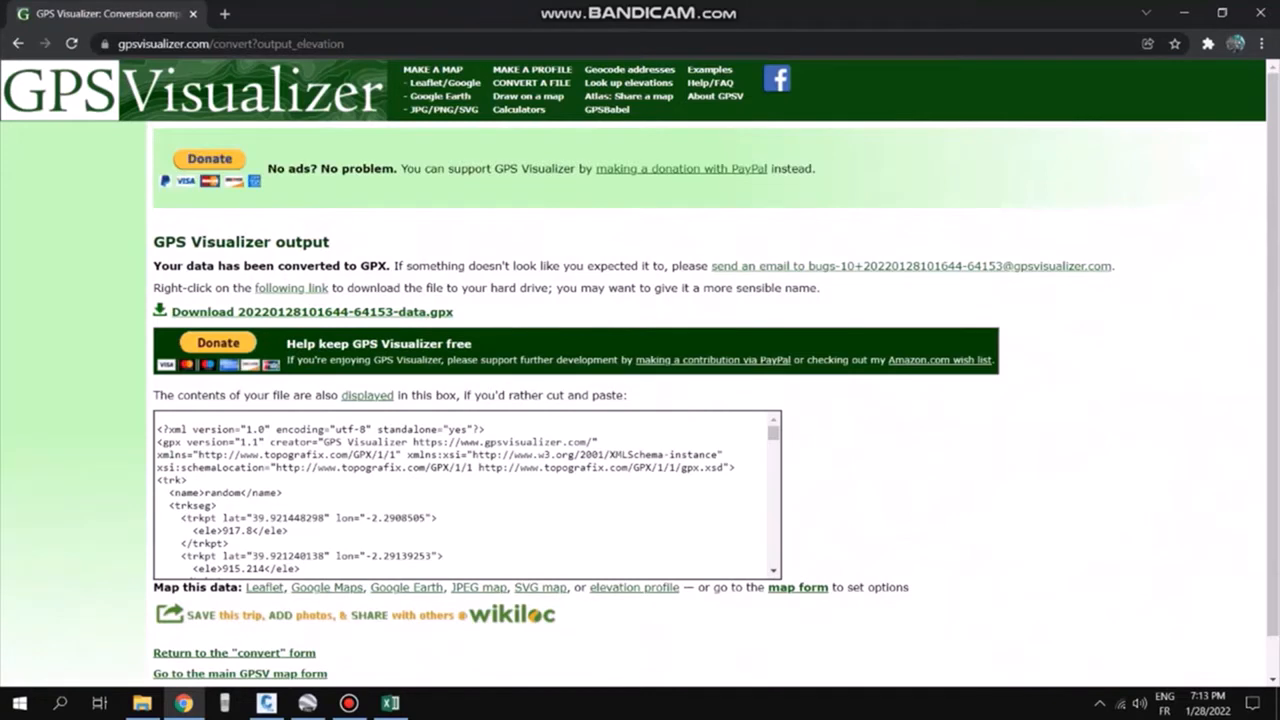
{"action": "left_click", "coordinate": [312, 312]}
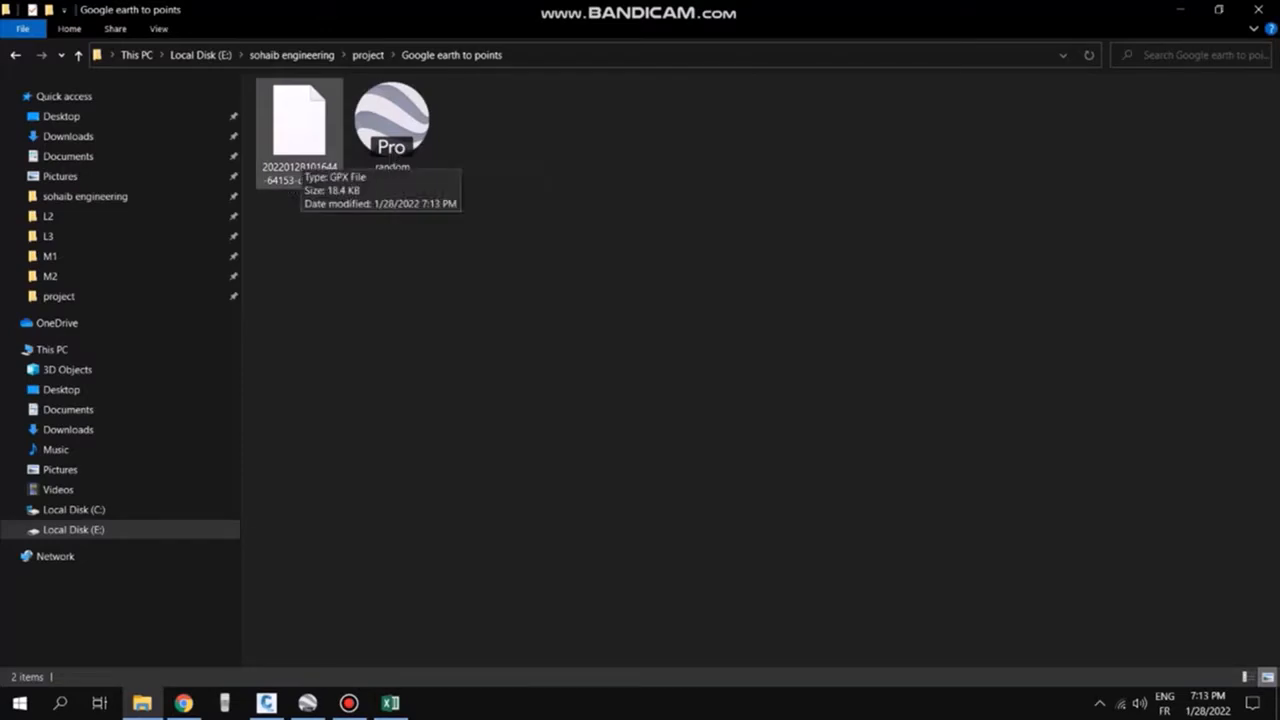
Locate the downloaded GPX file in the Google earth to points folder and open a blank Excel workbook
{"action": "left_click", "coordinate": [300, 125]}
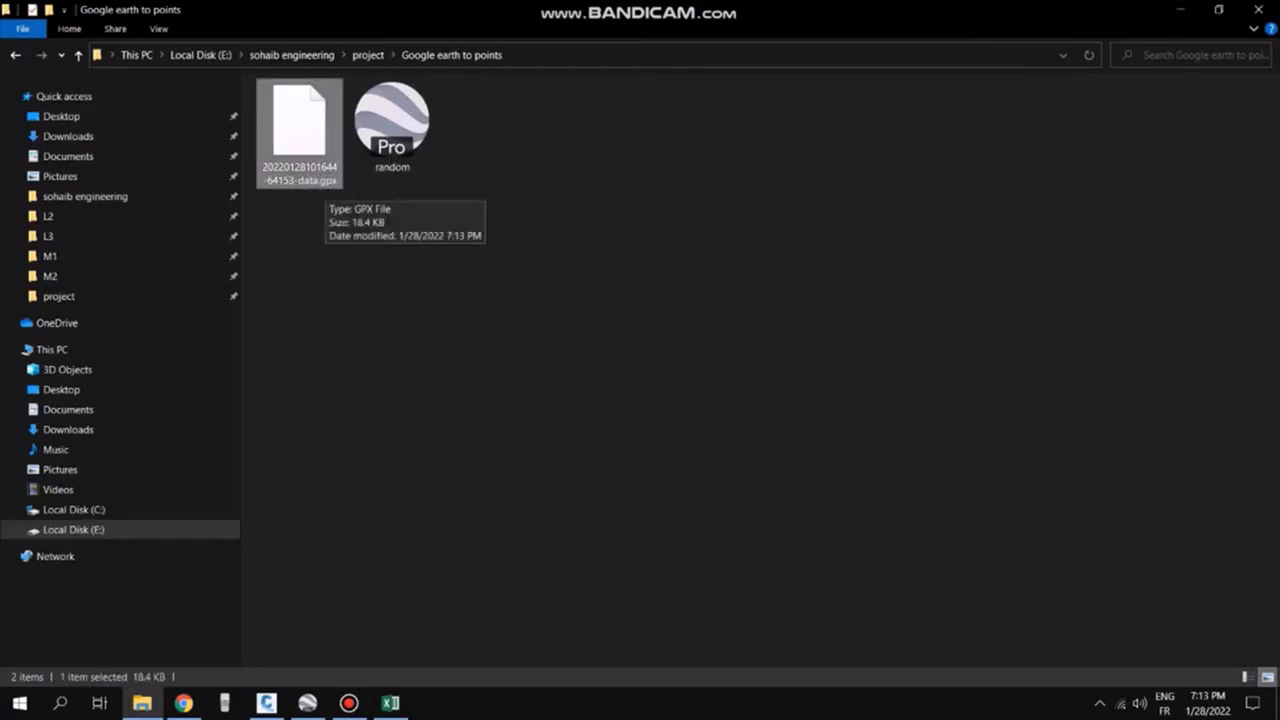
{"action": "left_click", "coordinate": [390, 290]}
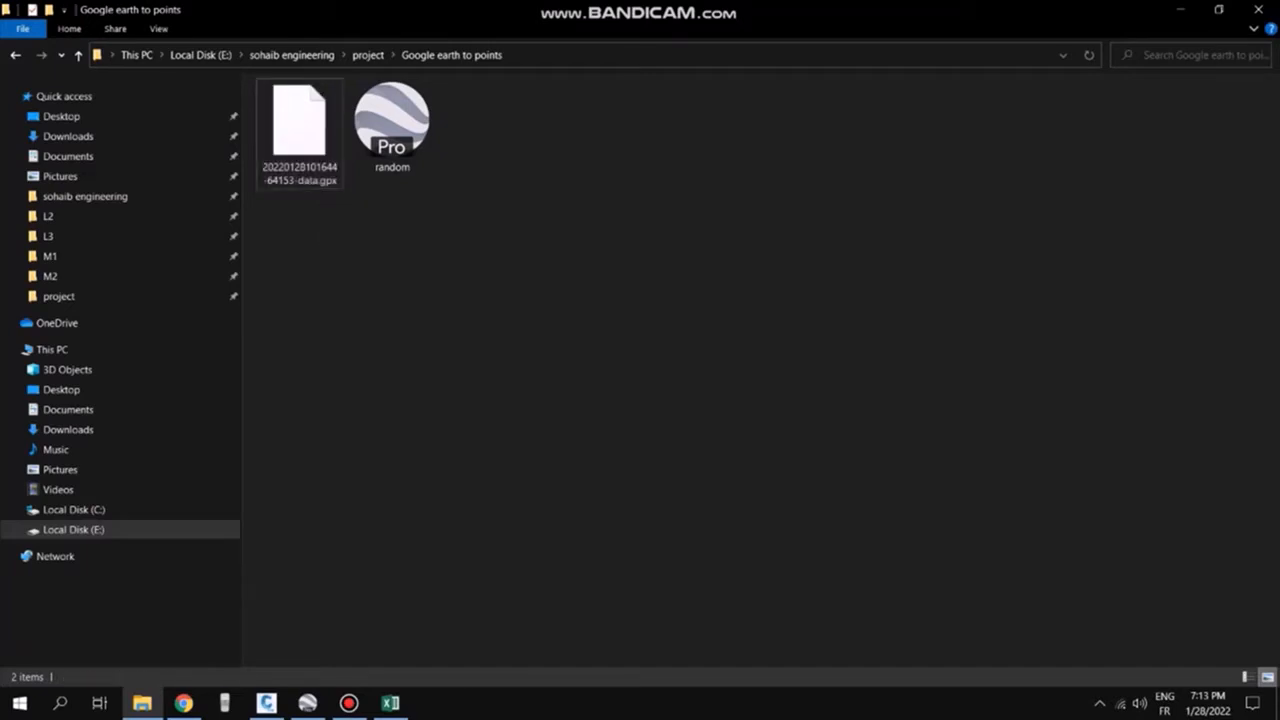
{"action": "right_click", "coordinate": [575, 271]}
{"action": "left_click", "coordinate": [620, 341]}
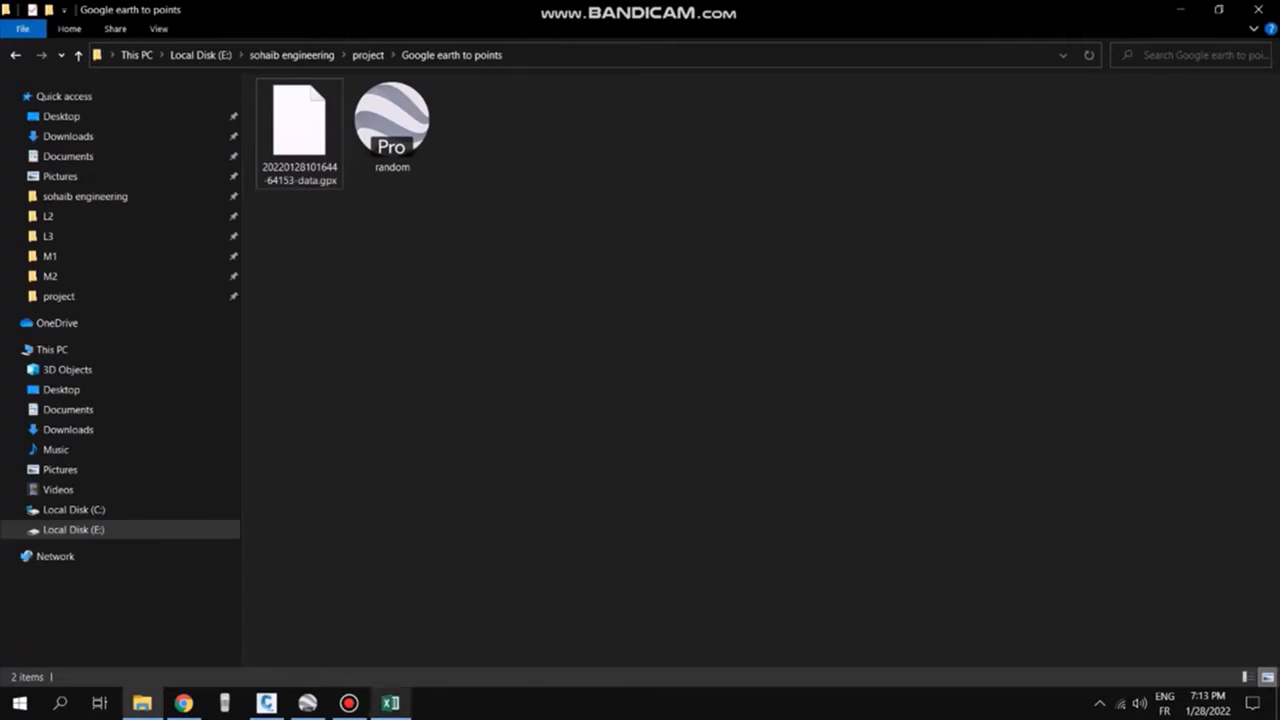
{"action": "left_click", "coordinate": [299, 134]}
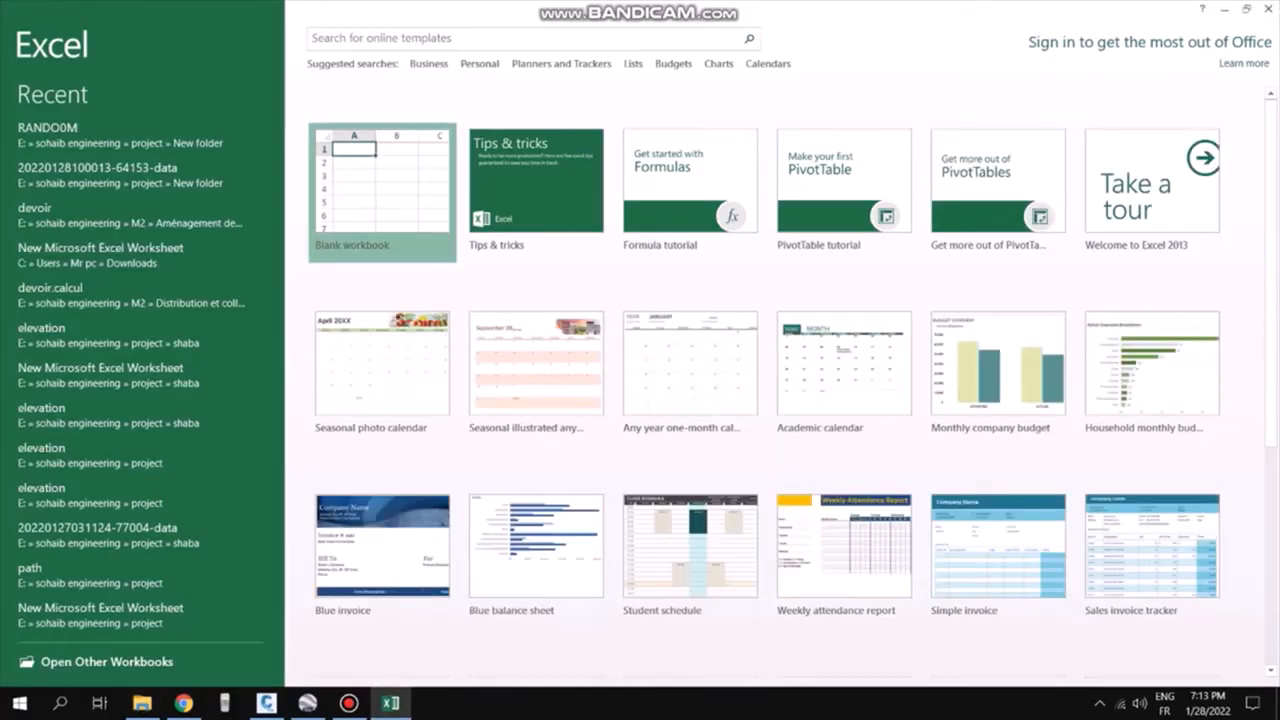
{"action": "left_click", "coordinate": [383, 188]}
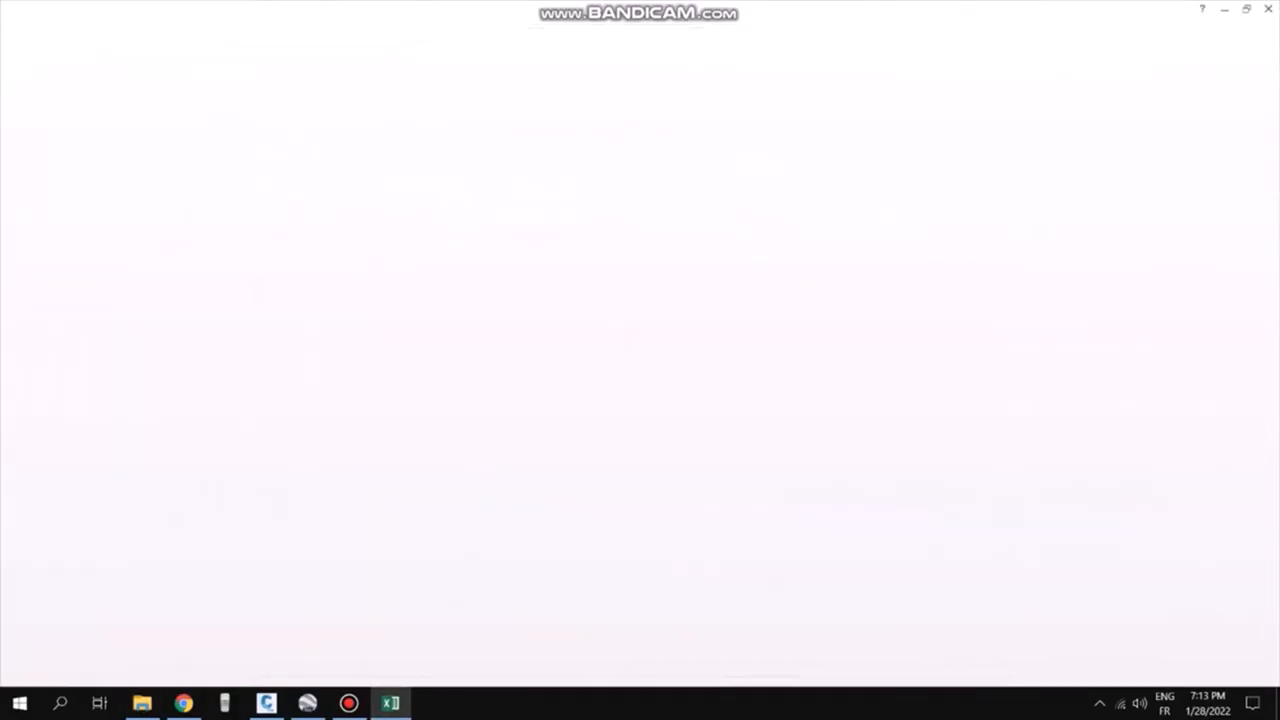
{"action": "left_click", "coordinate": [422, 219]}
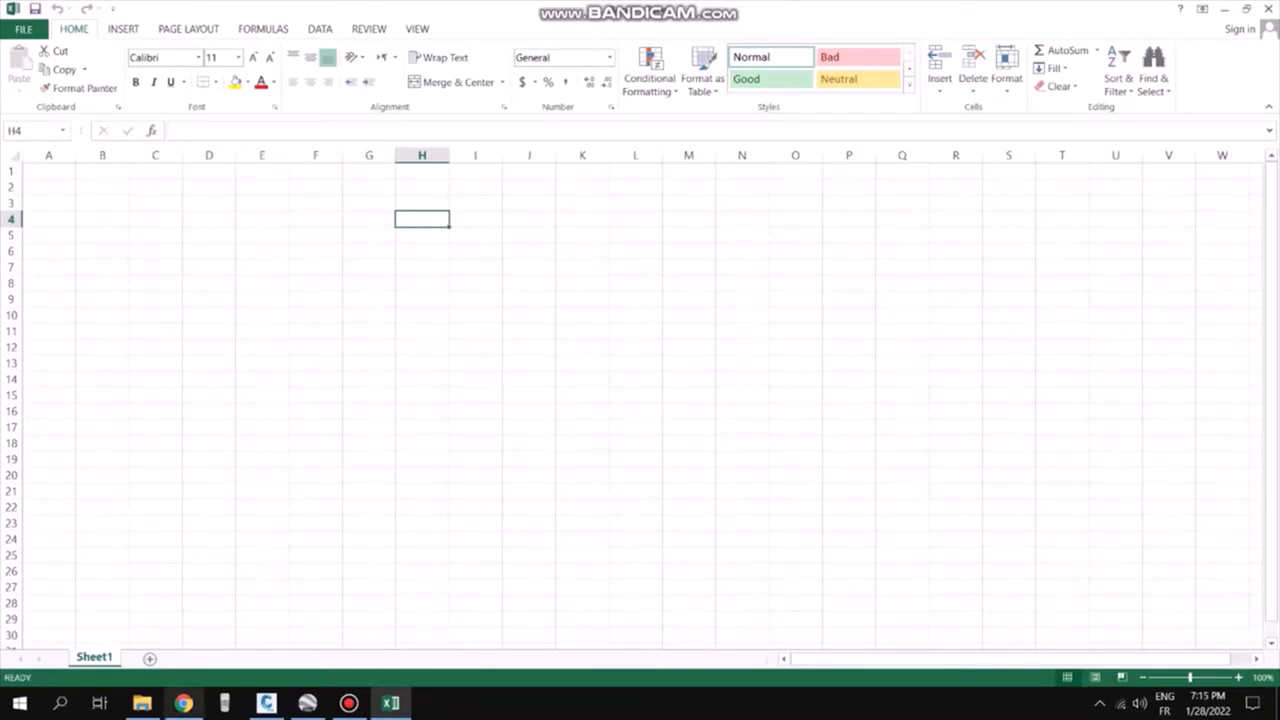
Open the downloaded GPX file in Excel as an XML table, accepting the format and schema prompts
{"action": "left_click", "coordinate": [142, 703]}
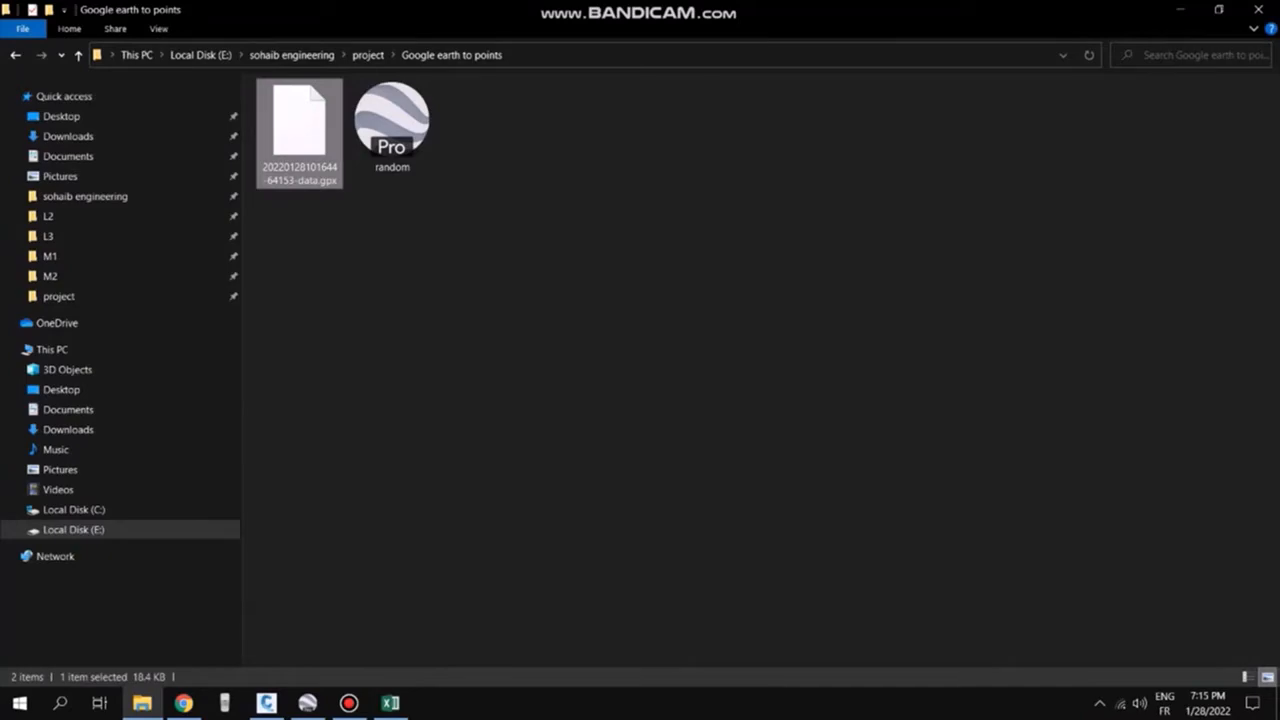
{"action": "left_click_drag", "start_coordinate": [300, 130], "coordinate": [390, 700]}
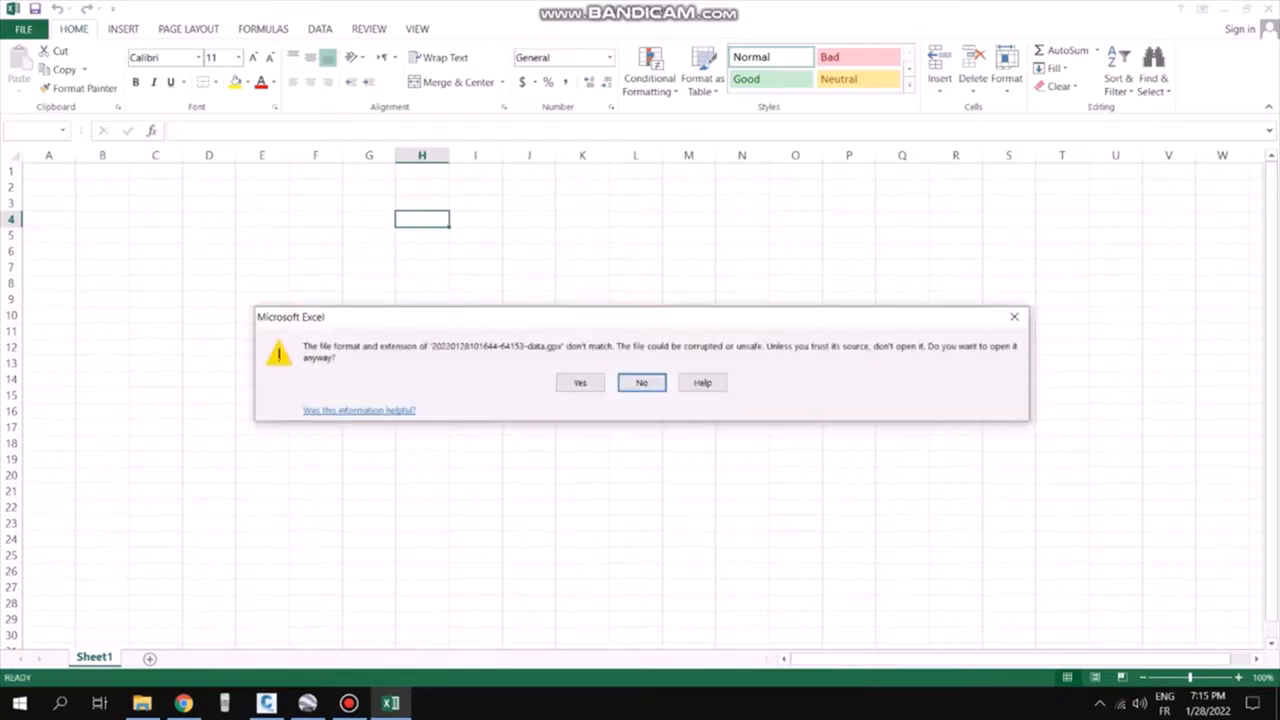
{"action": "key", "text": "Return"}
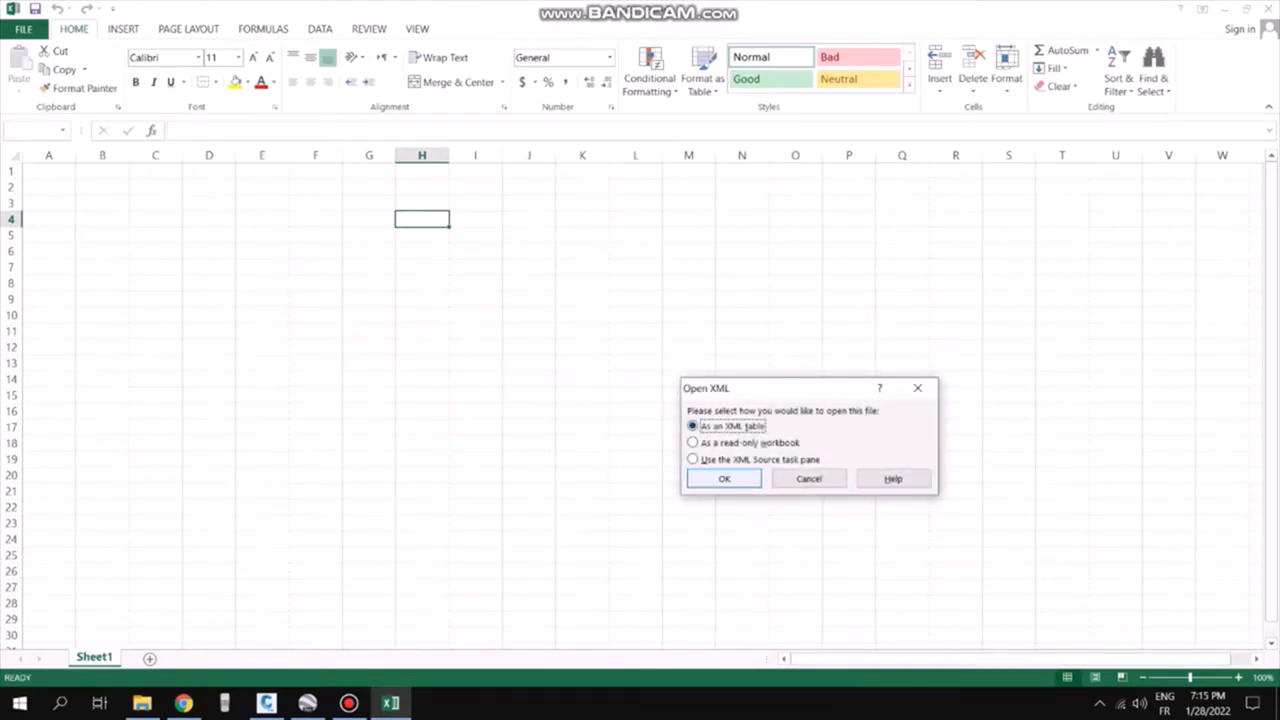
{"action": "key", "text": "Return"}
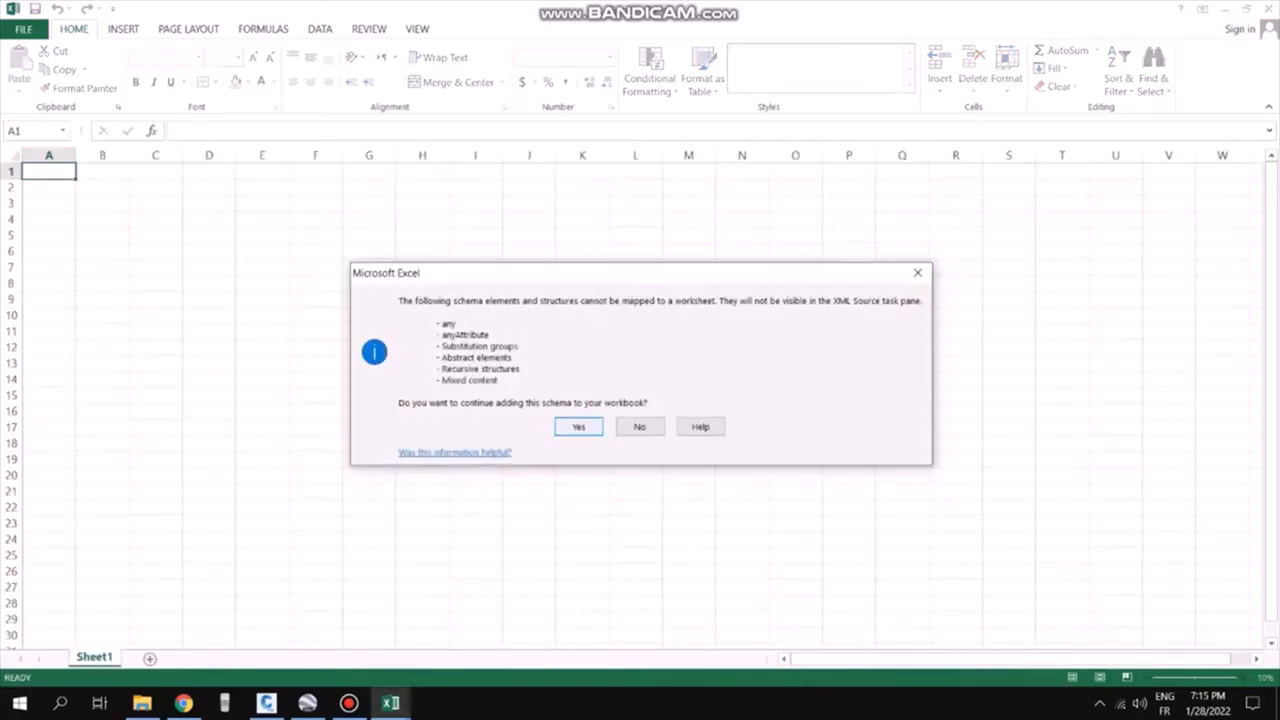
{"action": "key", "text": "Return"}
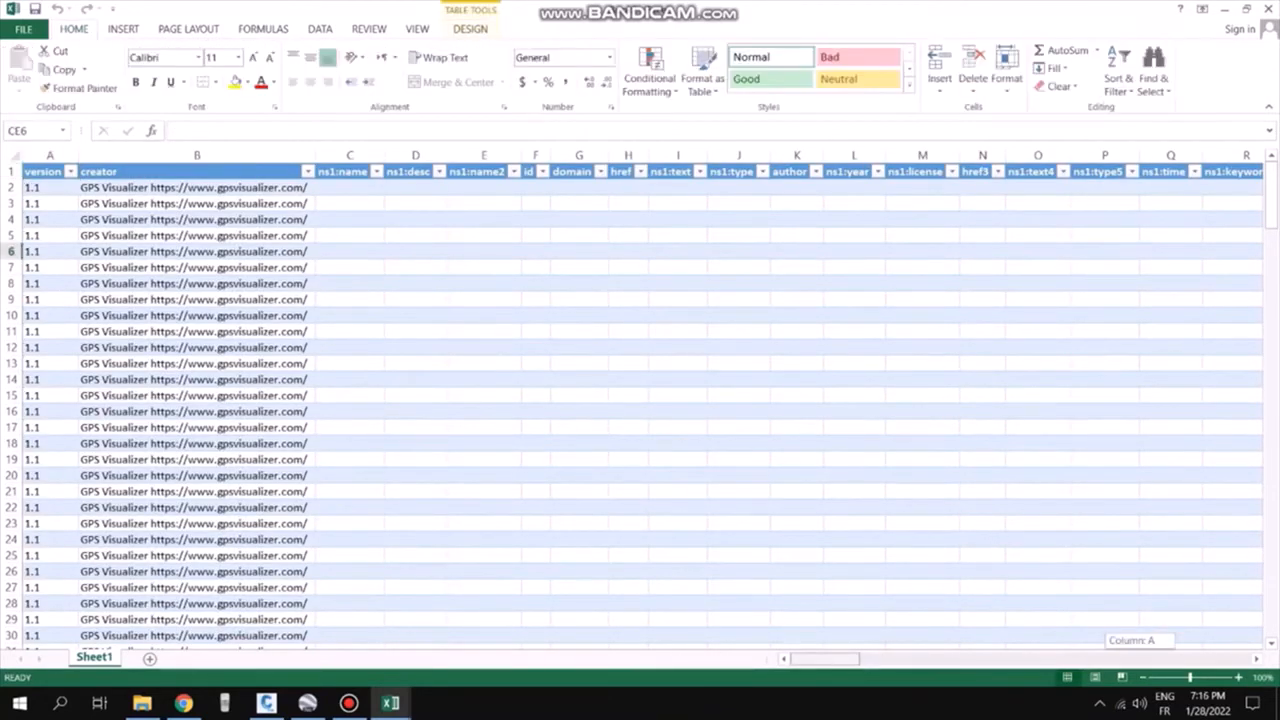
Copy the lat, lon and ele column values of all track points from the imported table
{"action": "left_click_drag", "start_coordinate": [825, 659], "coordinate": [1158, 659]}
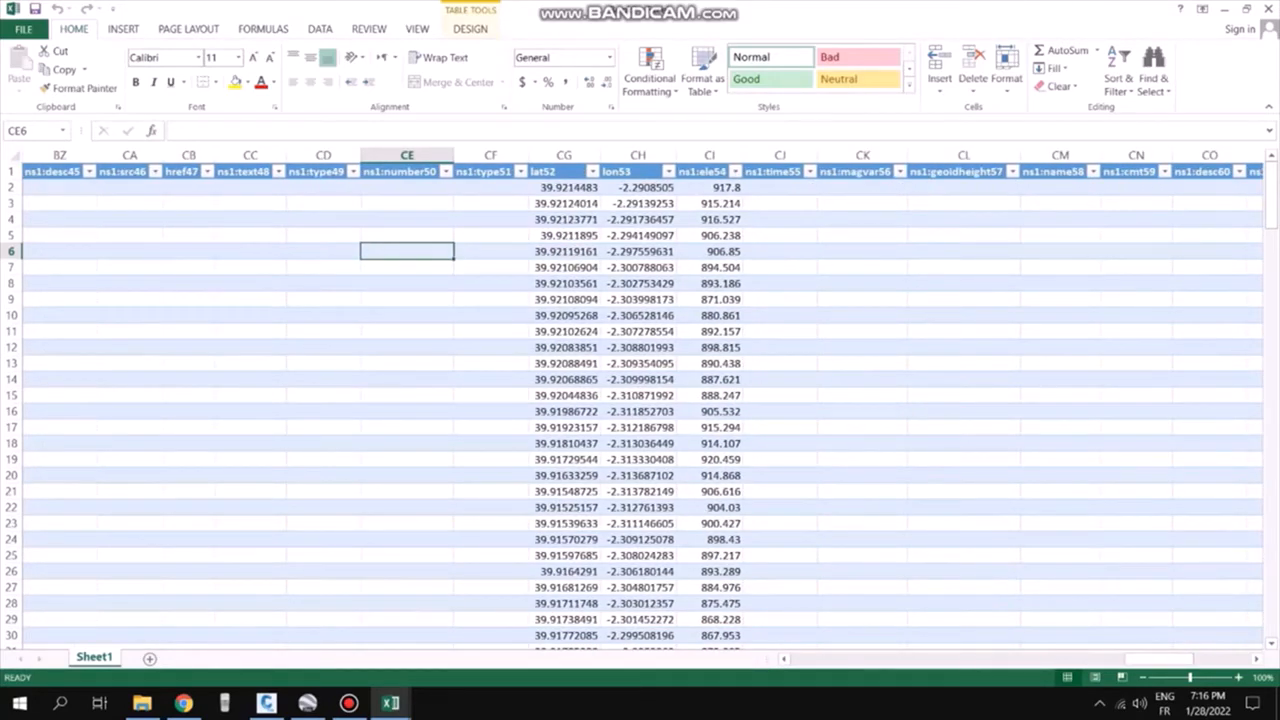
{"action": "left_click_drag", "start_coordinate": [566, 188], "coordinate": [740, 604]}
{"action": "right_click", "coordinate": [613, 293]}
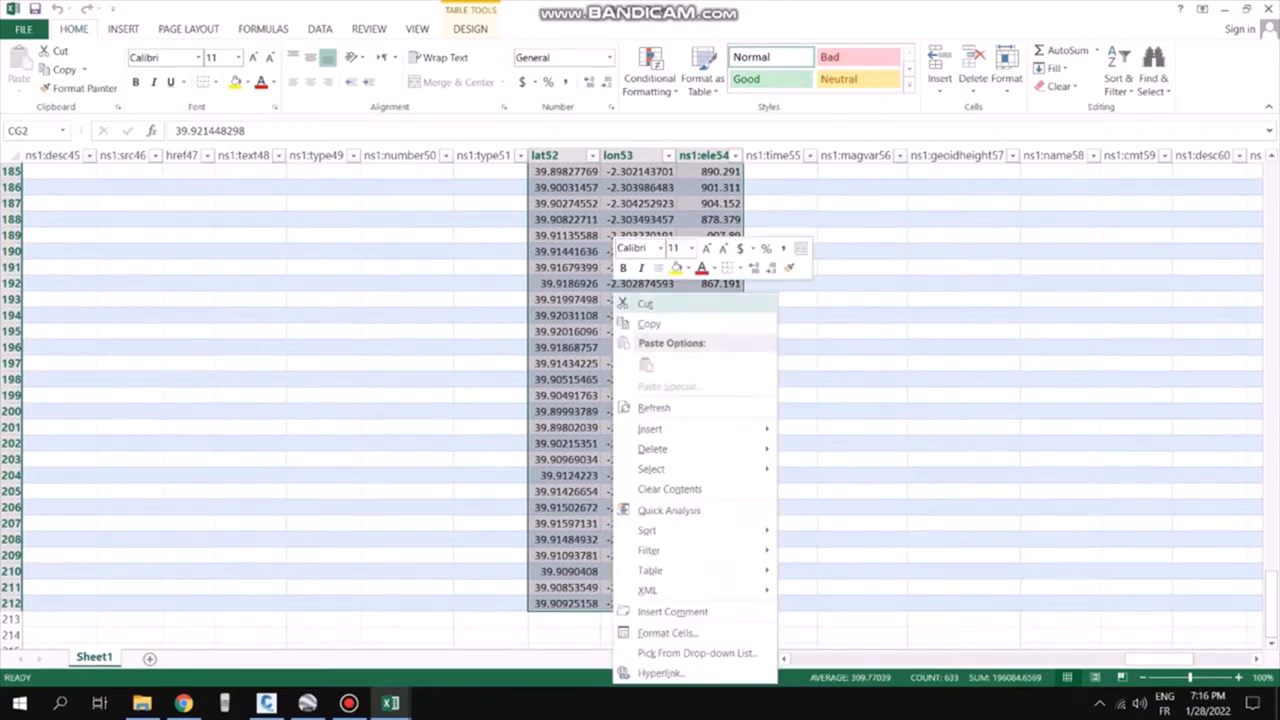
{"action": "left_click", "coordinate": [649, 323]}
{"action": "scroll", "coordinate": [640, 400], "scroll_direction": "up", "scroll_amount": 20}
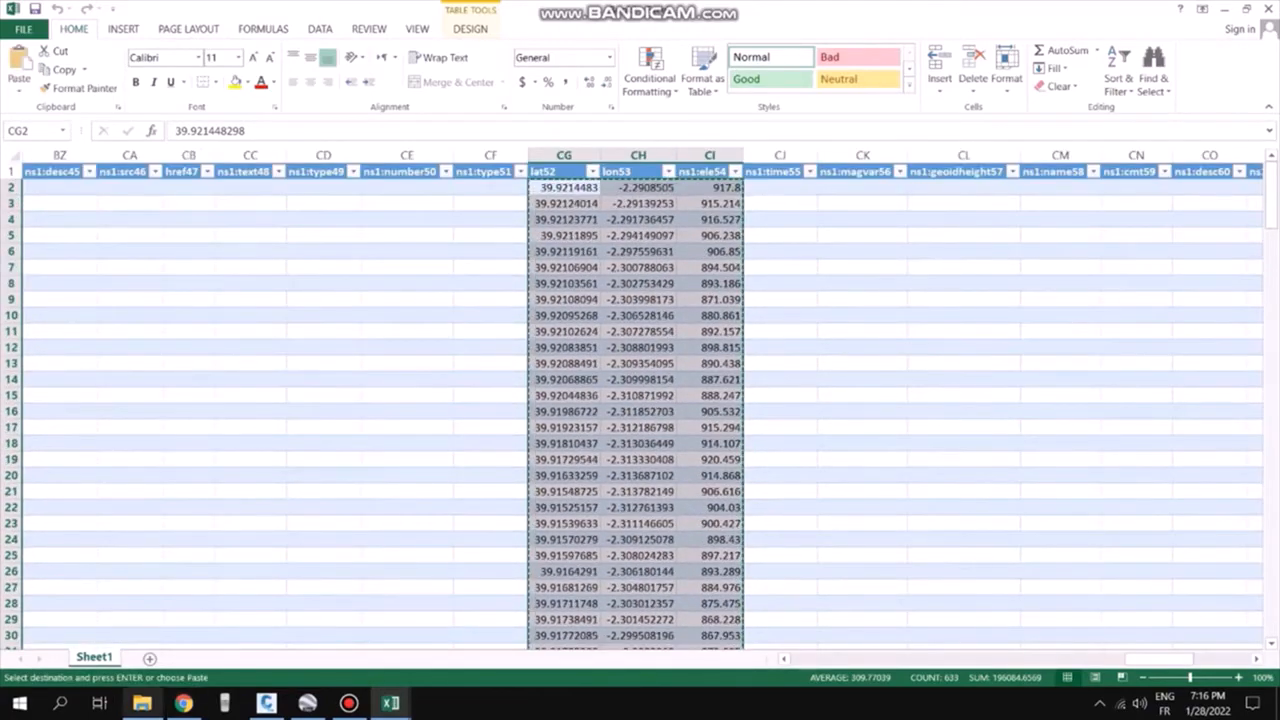
Paste the copied coordinates and elevations as values into the blank workbook Book1 starting at cell B1
{"action": "left_click", "coordinate": [142, 703]}
{"action": "left_click", "coordinate": [391, 703]}
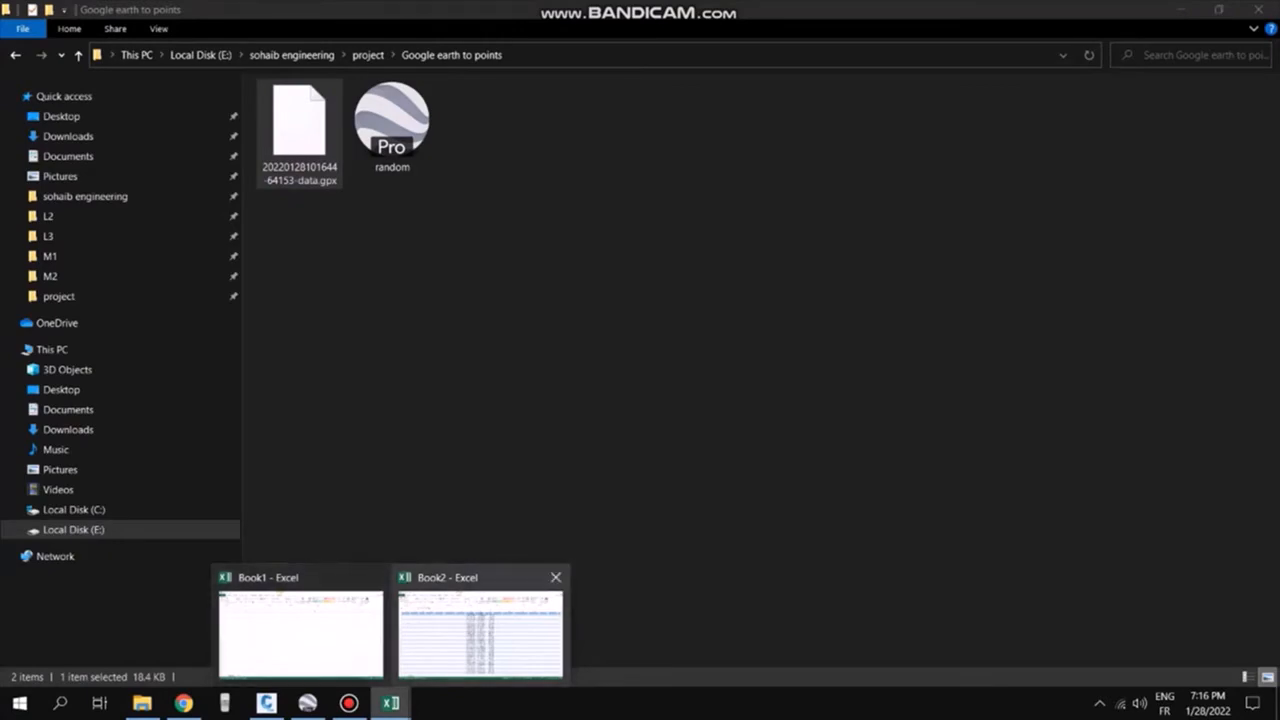
{"action": "left_click", "coordinate": [300, 625]}
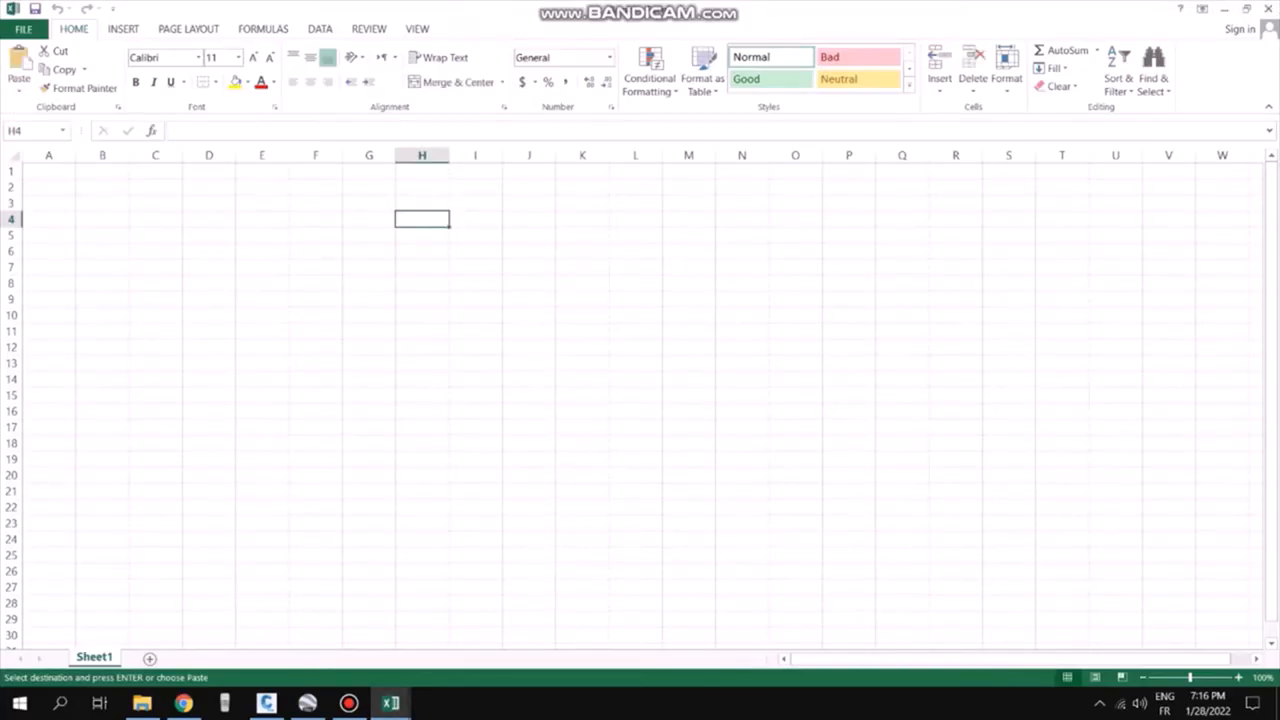
{"action": "left_click", "coordinate": [105, 171]}
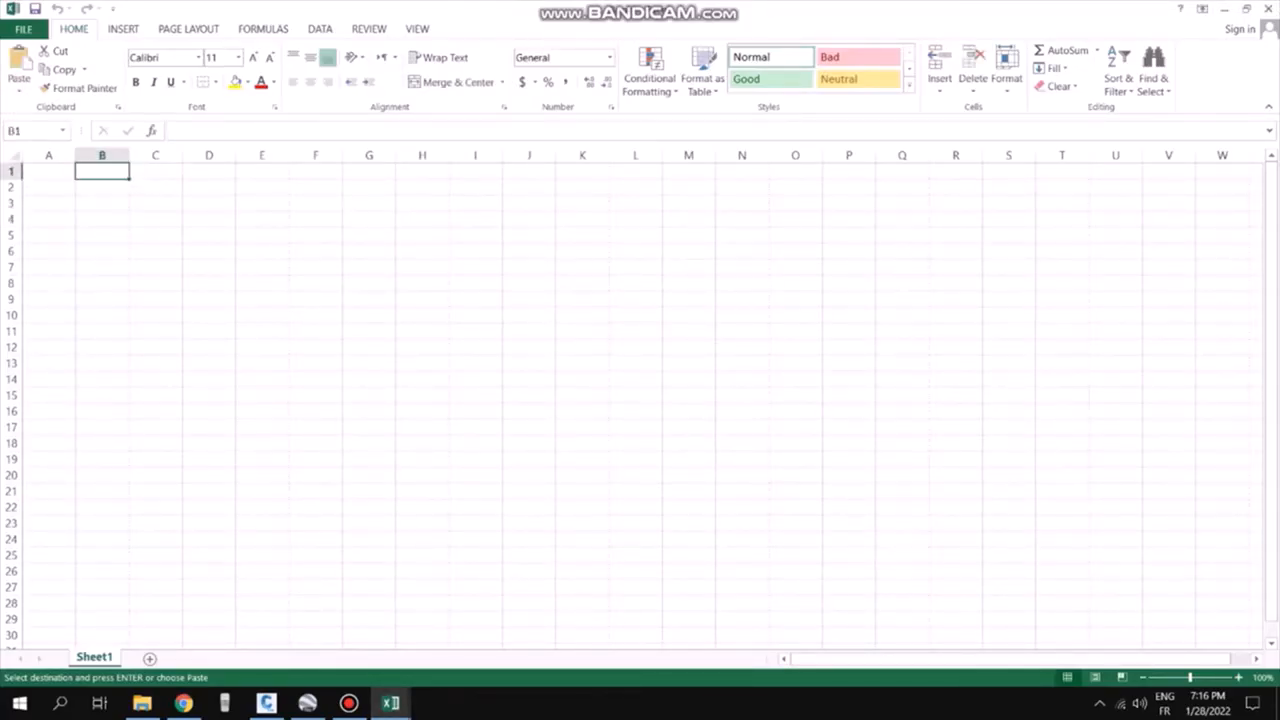
{"action": "right_click", "coordinate": [106, 172]}
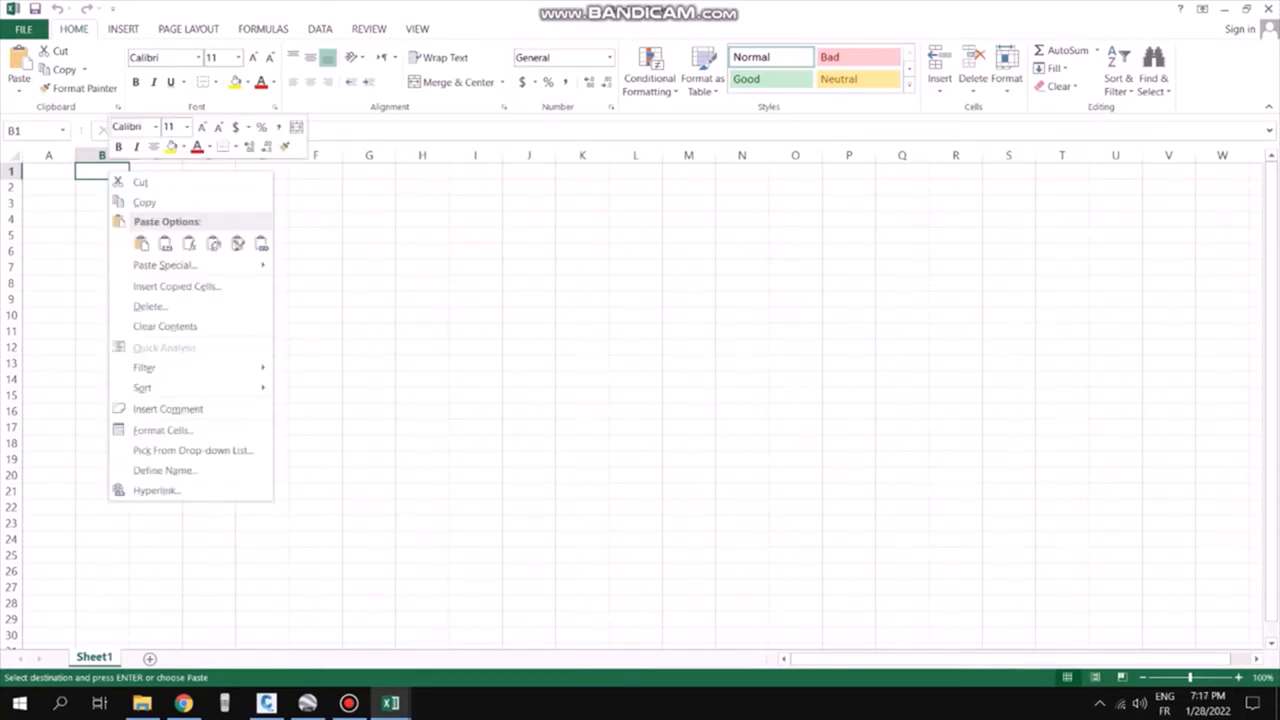
{"action": "left_click", "coordinate": [164, 243]}
{"action": "left_click", "coordinate": [316, 268]}
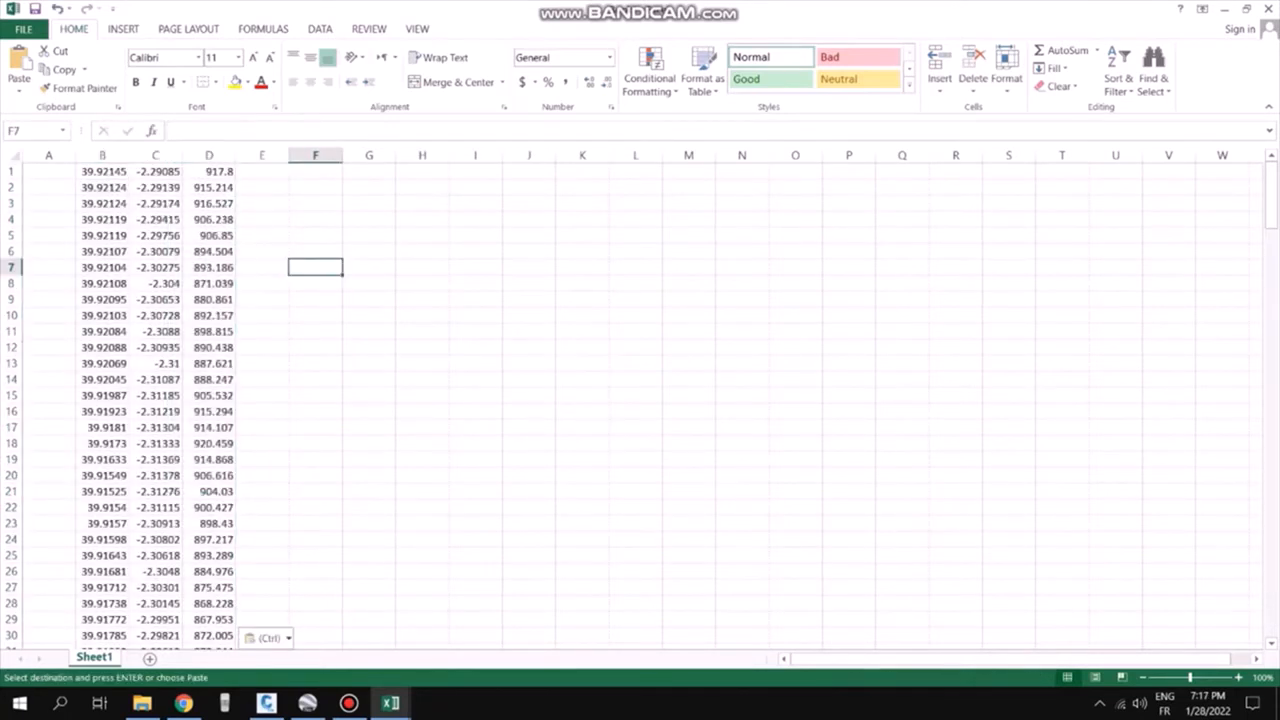
{"action": "left_click", "coordinate": [49, 172]}
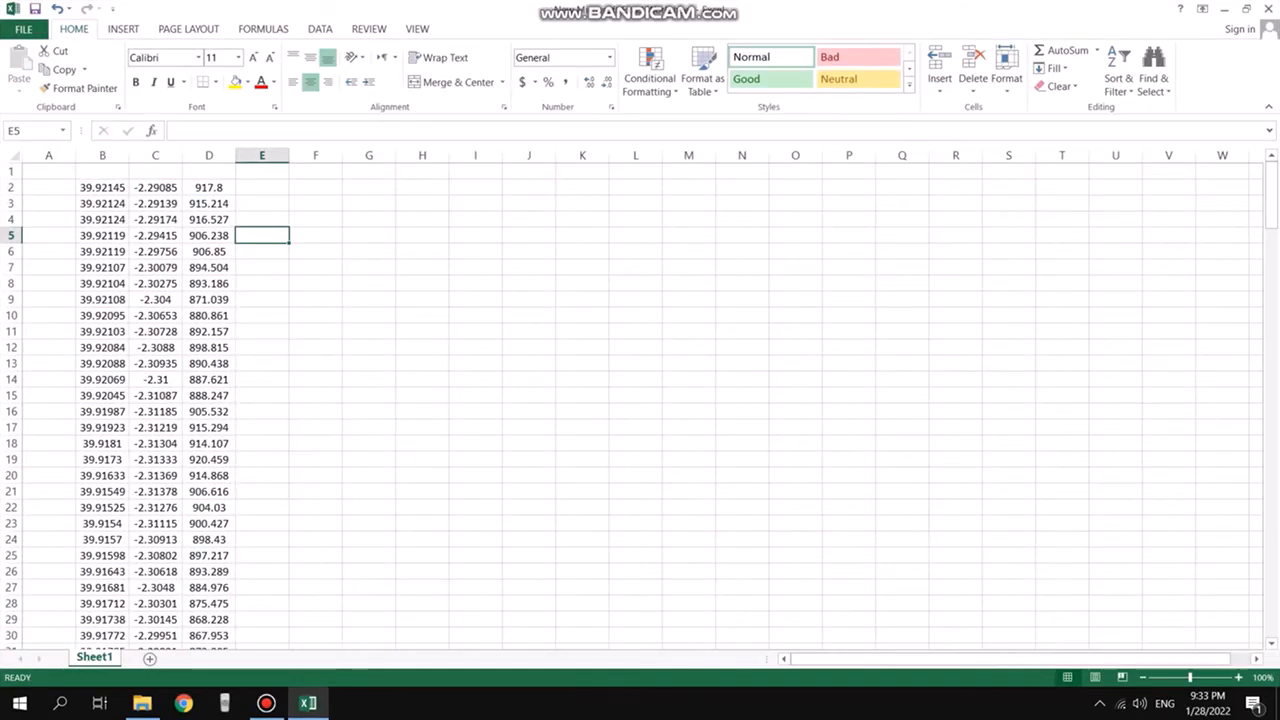
{"action": "left_click", "coordinate": [316, 411]}
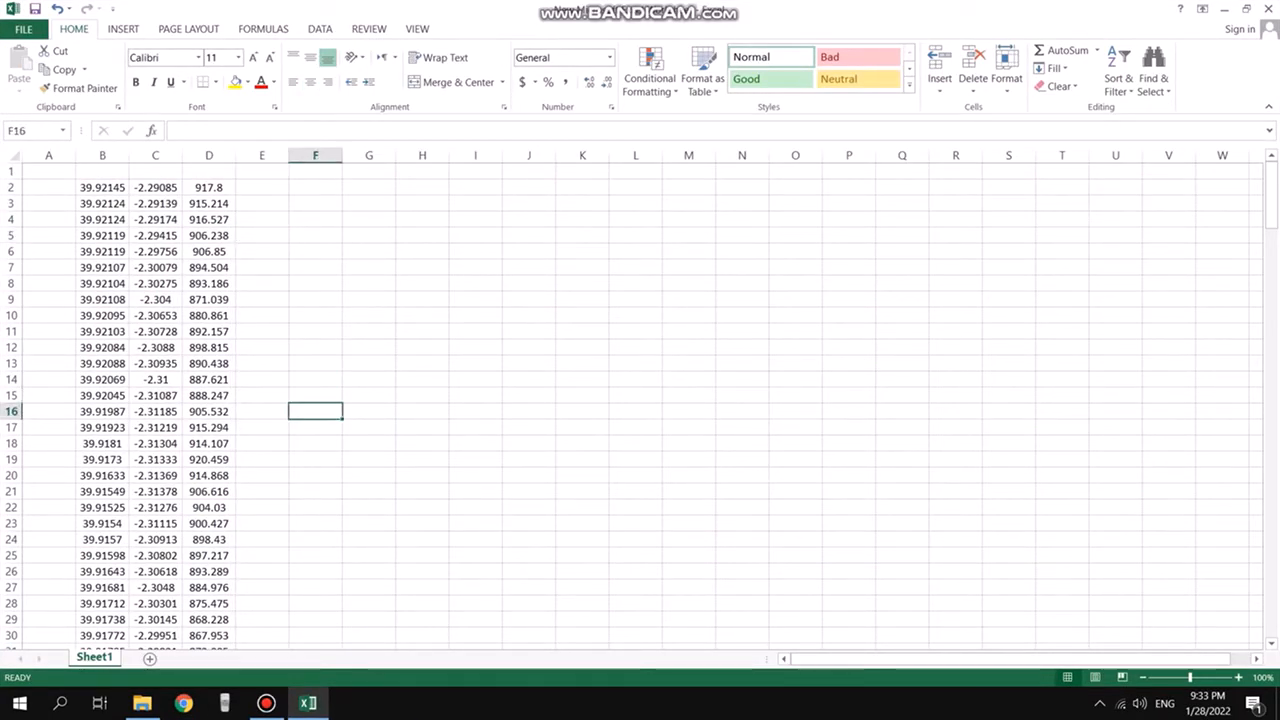
{"action": "left_click", "coordinate": [102, 188]}
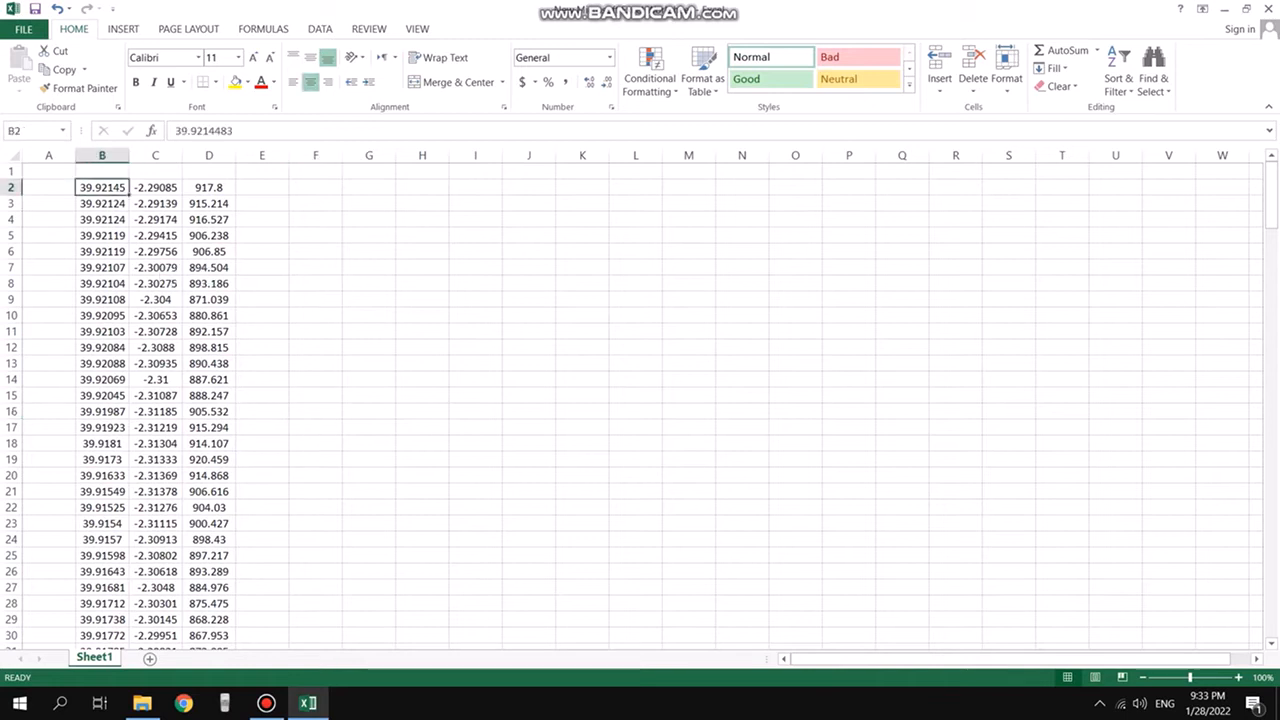
{"action": "left_click", "coordinate": [209, 188]}
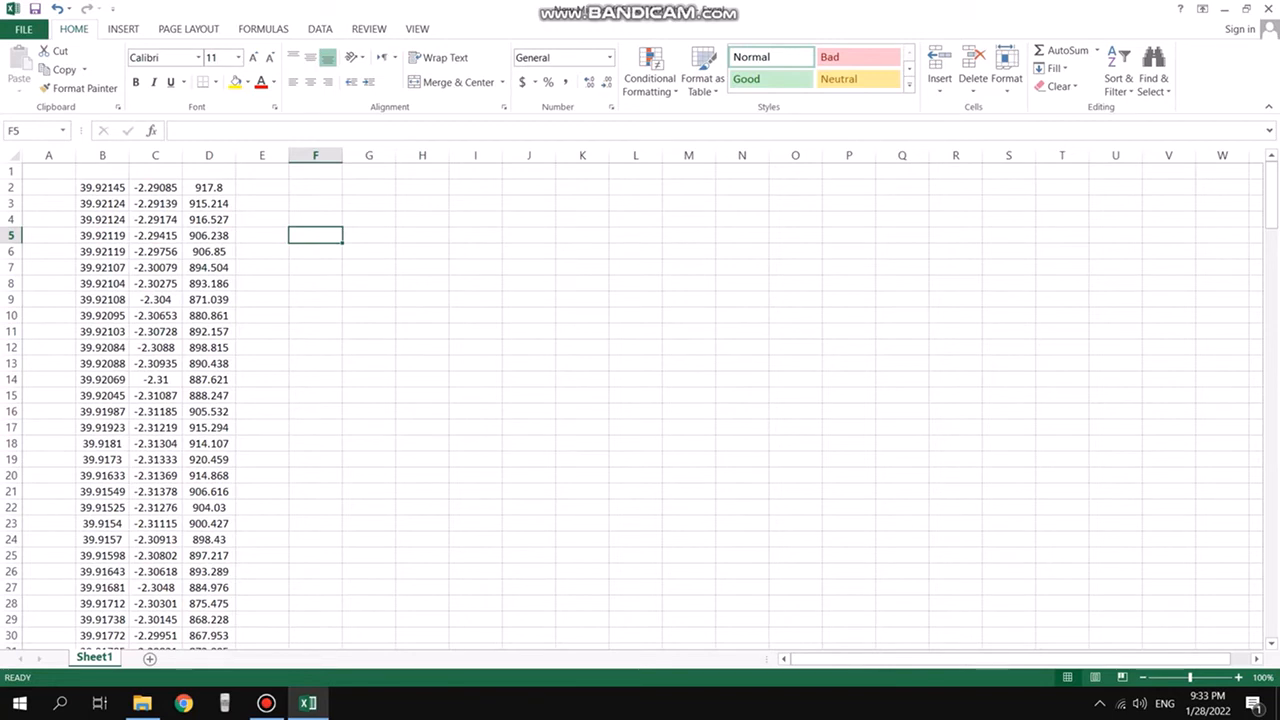
{"action": "left_click", "coordinate": [262, 252]}
Enter column headers P, E, N, ELEV and DES across row 1 above the pasted data
{"action": "left_click", "coordinate": [49, 171]}
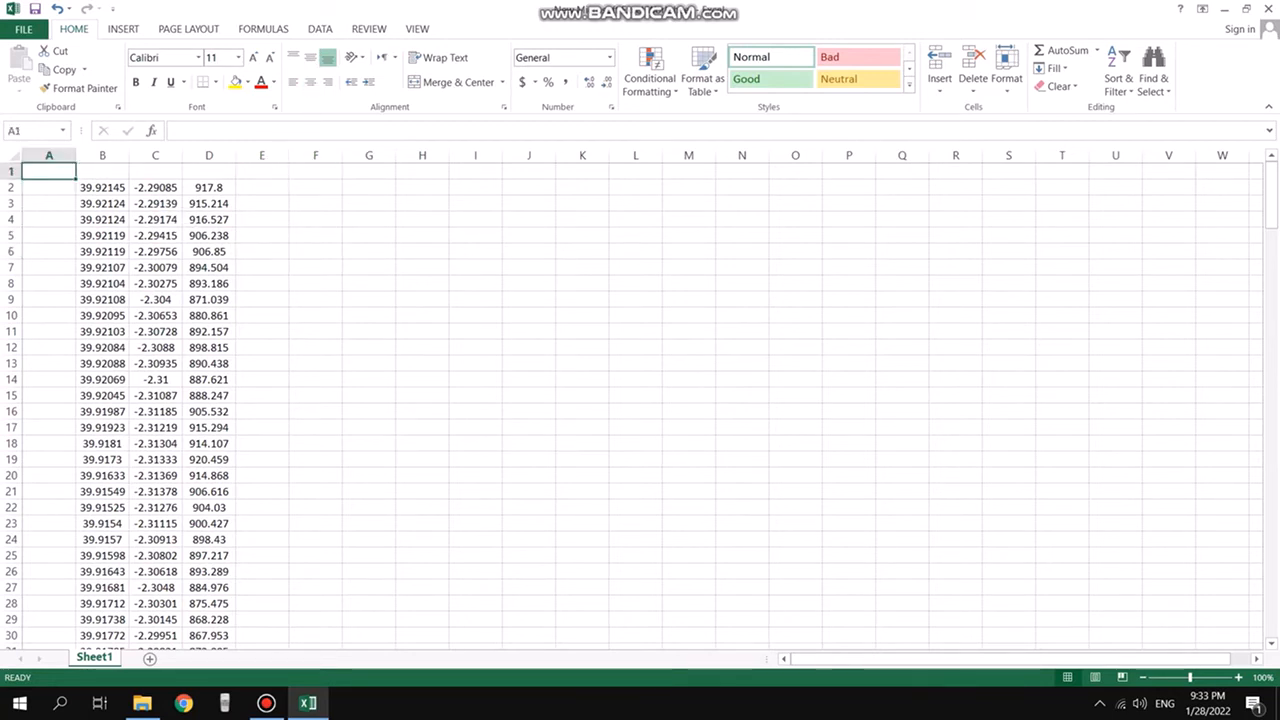
{"action": "type", "text": "P"}
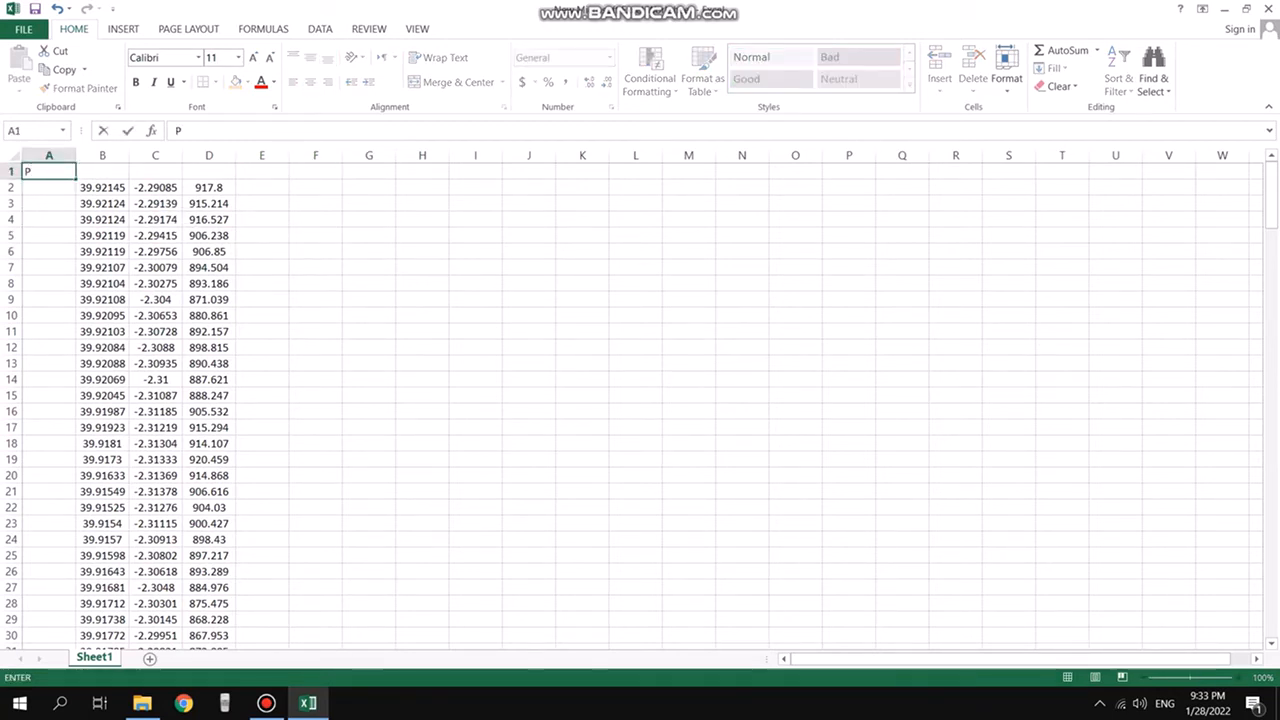
{"action": "key", "text": "Tab"}
{"action": "type", "text": "E"}
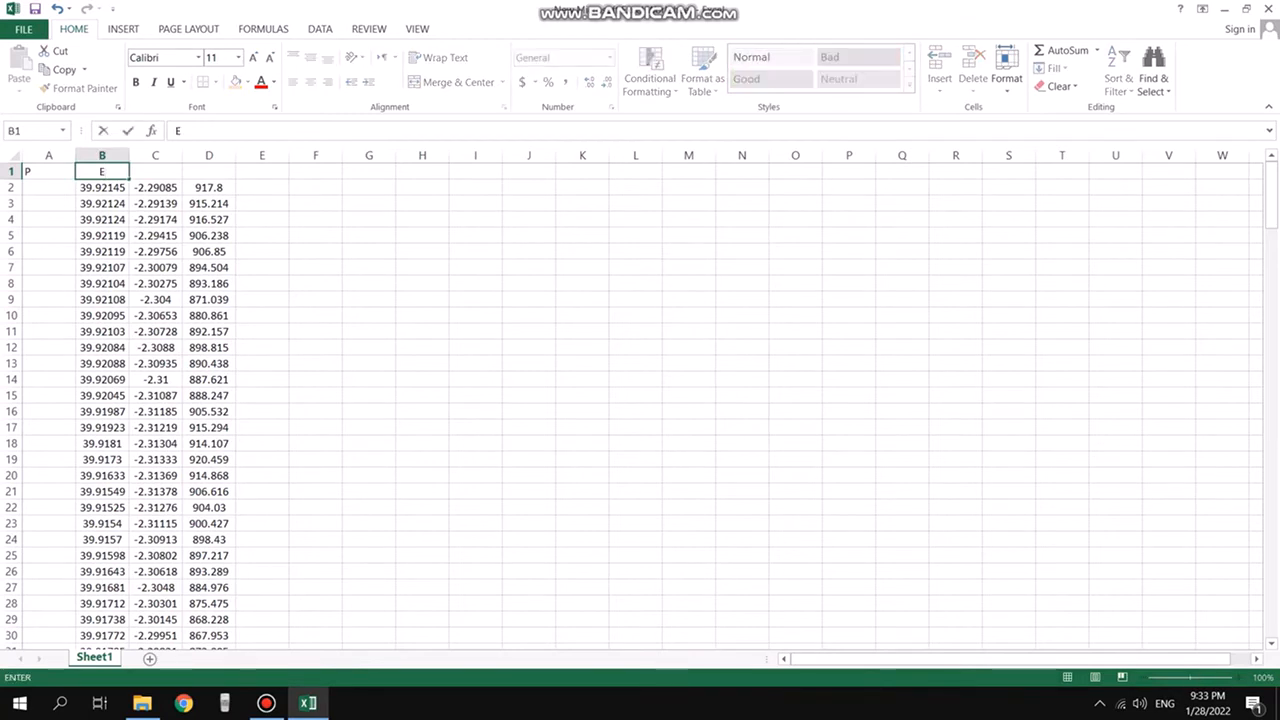
{"action": "key", "text": "Tab"}
{"action": "type", "text": "N"}
{"action": "key", "text": "Tab"}
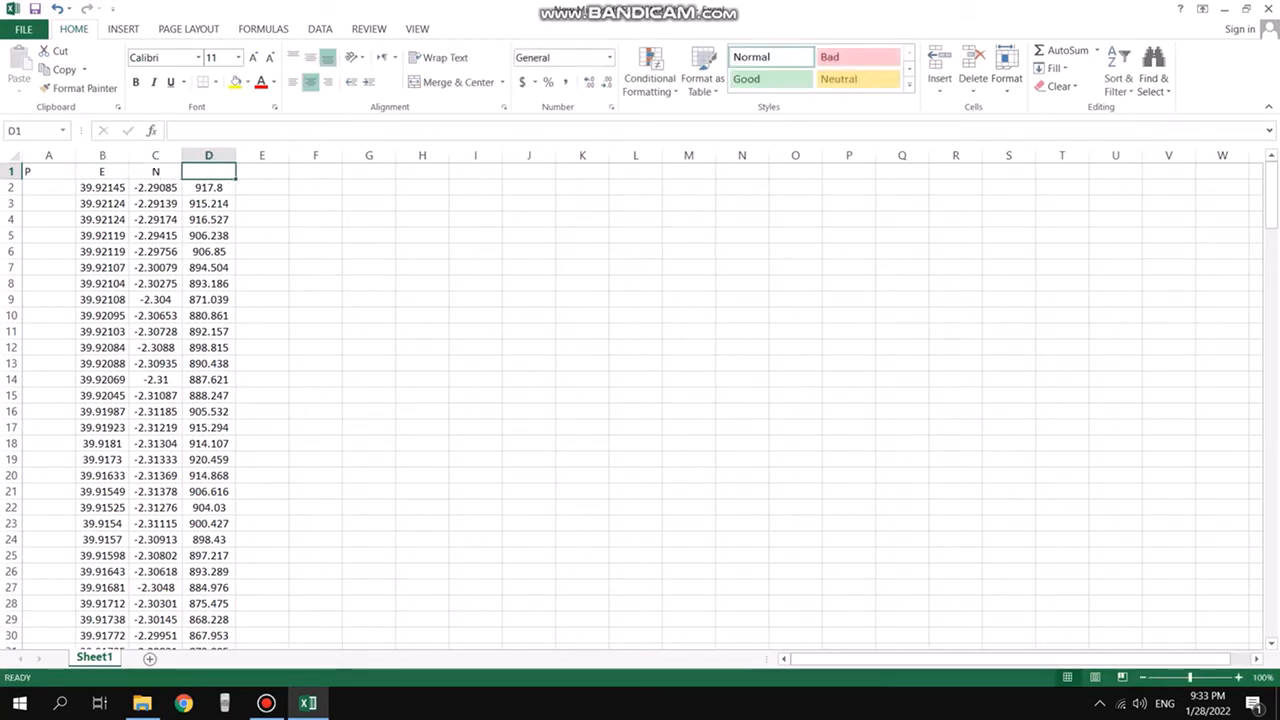
{"action": "type", "text": "E"}
{"action": "key", "text": "Tab"}
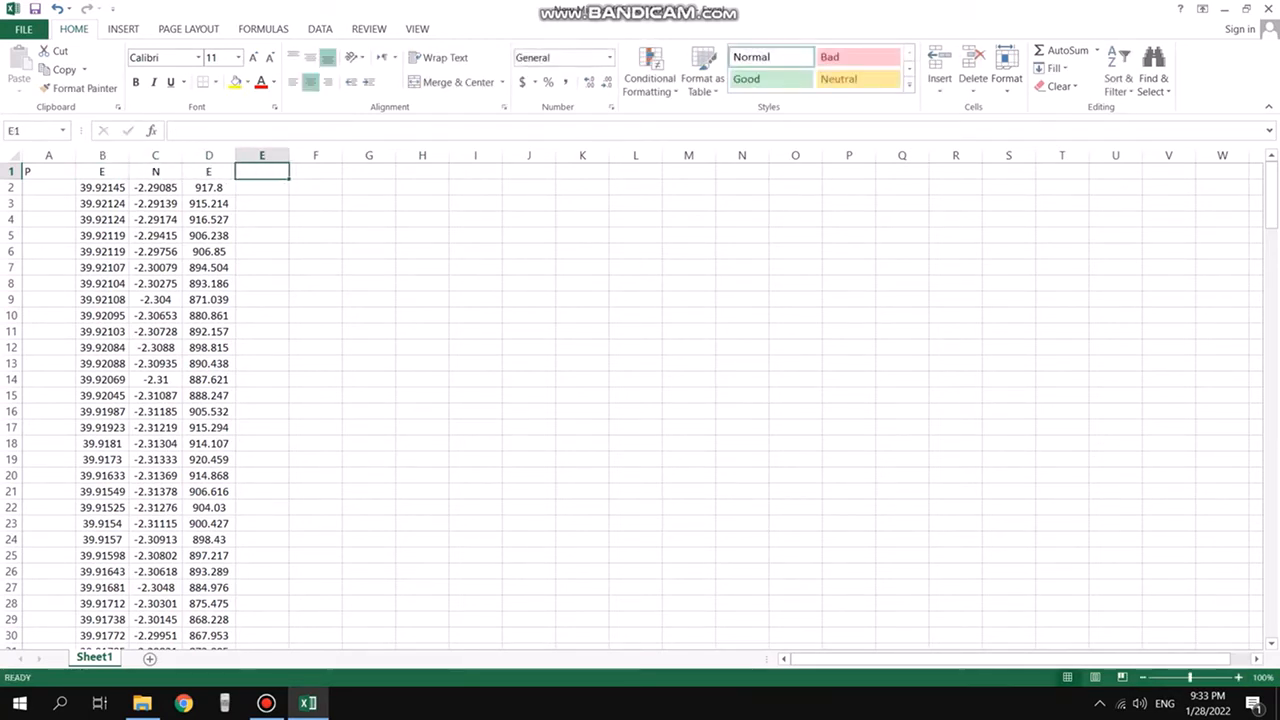
{"action": "type", "text": "DES"}
{"action": "key", "text": "Left"}
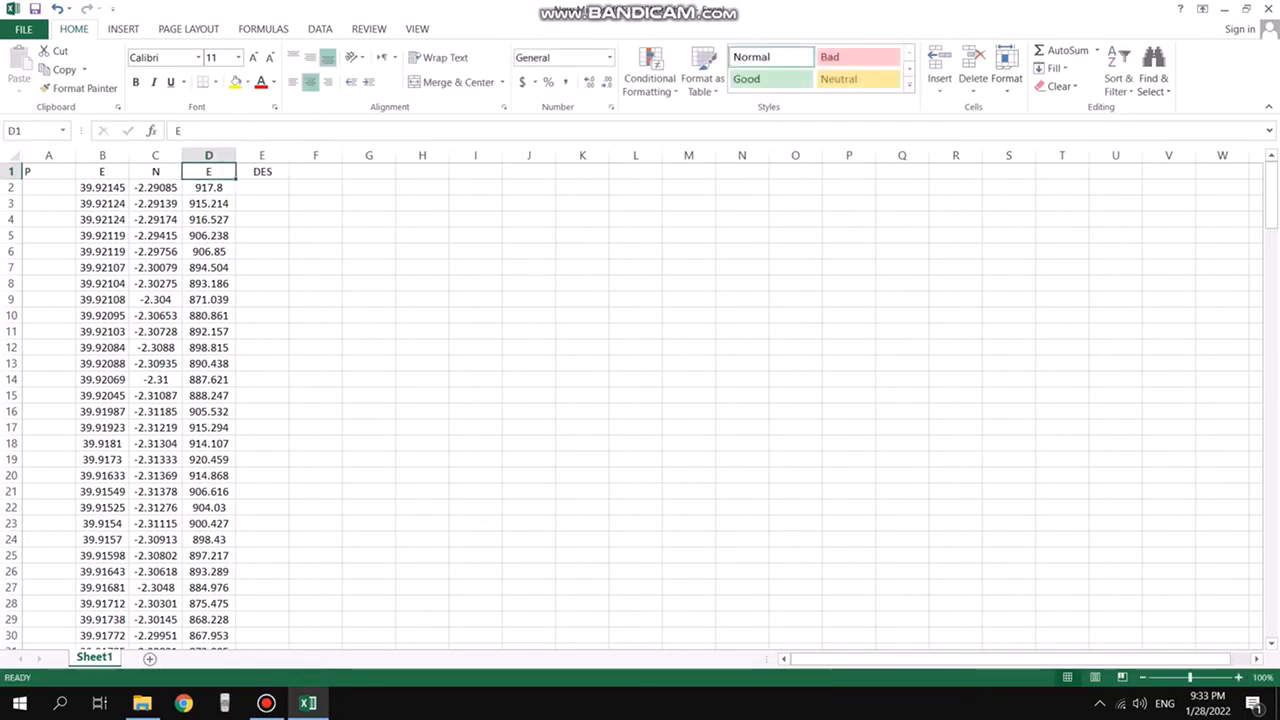
{"action": "type", "text": "ELEV"}
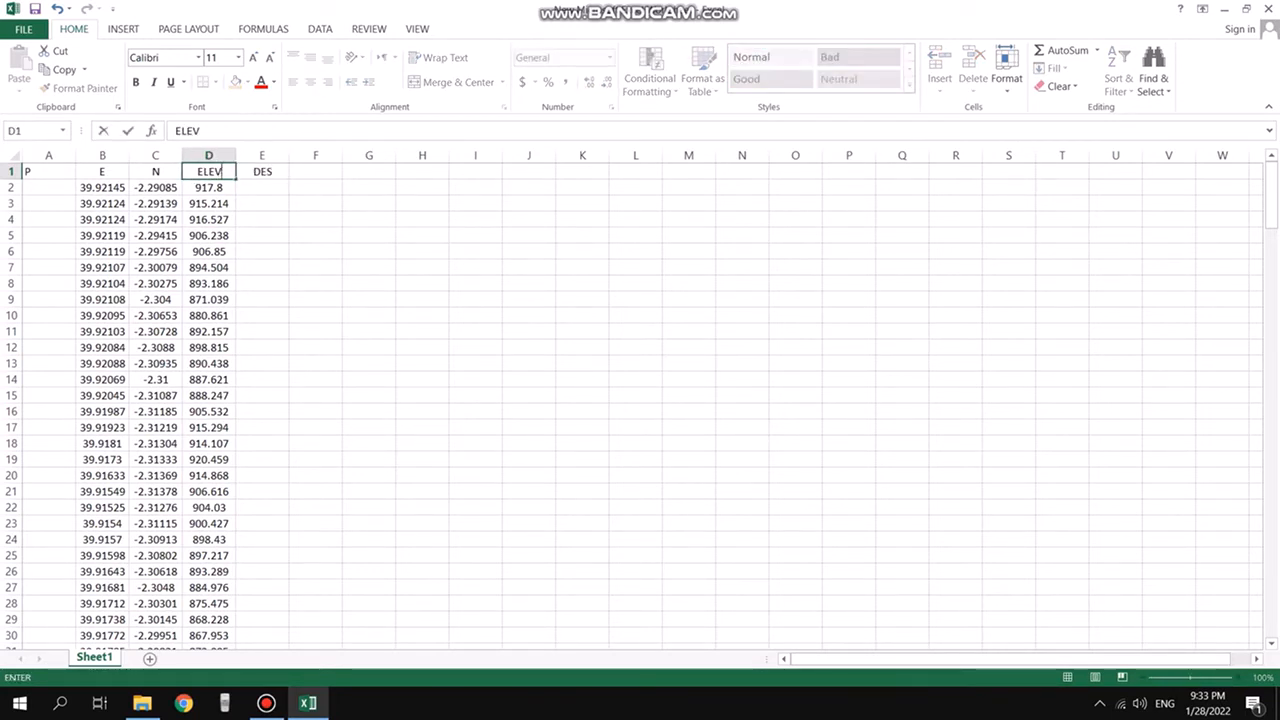
Scroll through the sheet to review the numbered point list down to its last row
{"action": "left_click", "coordinate": [315, 219]}
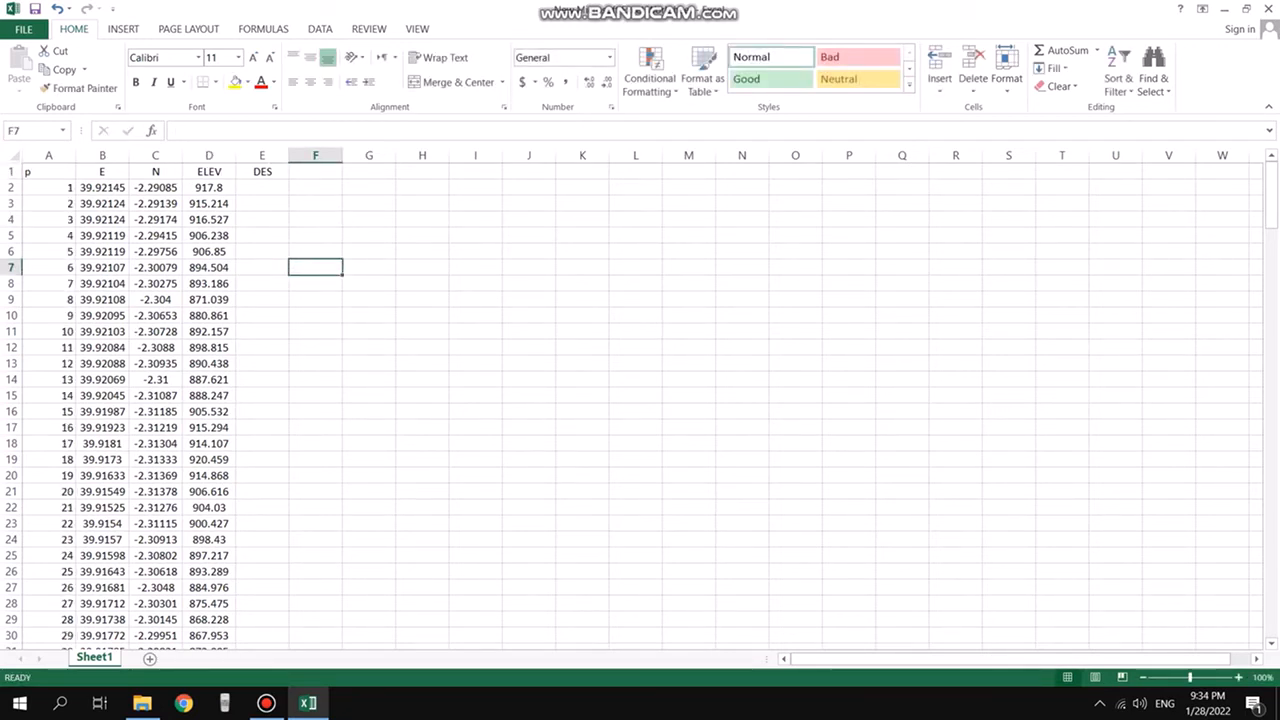
{"action": "left_click", "coordinate": [48, 172]}
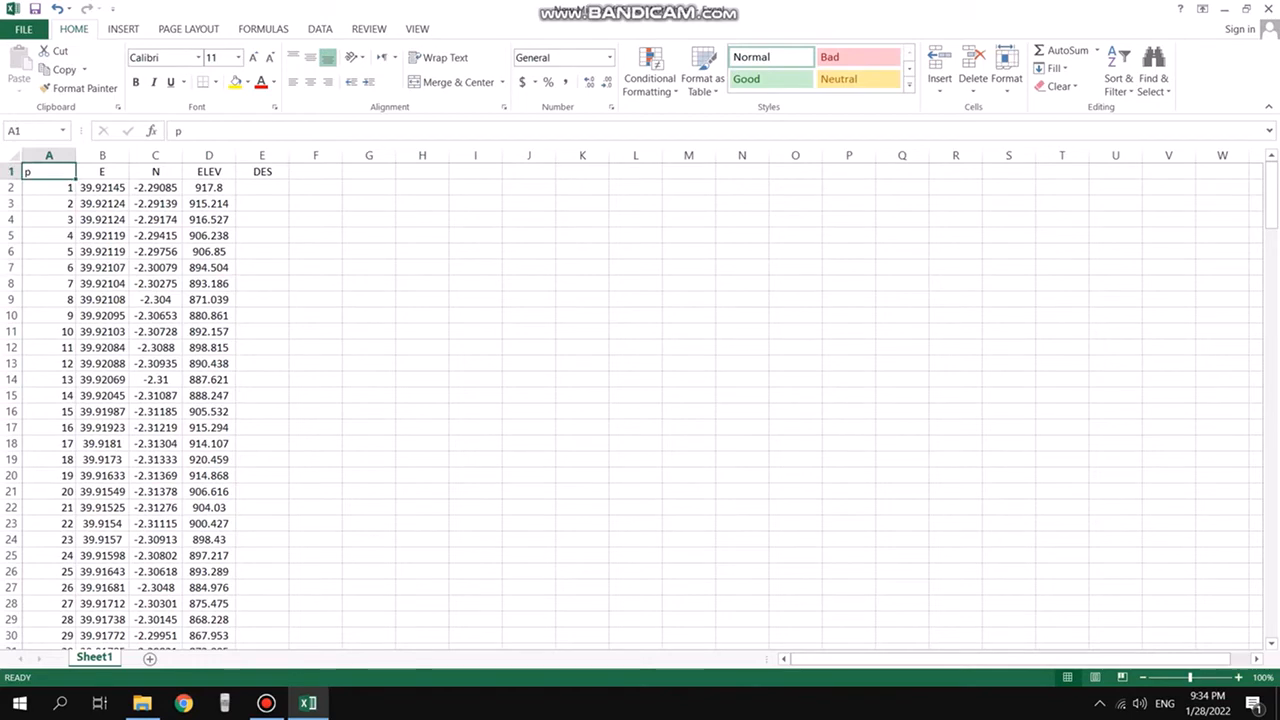
{"action": "scroll", "coordinate": [640, 400], "scroll_direction": "down", "scroll_amount": 20}
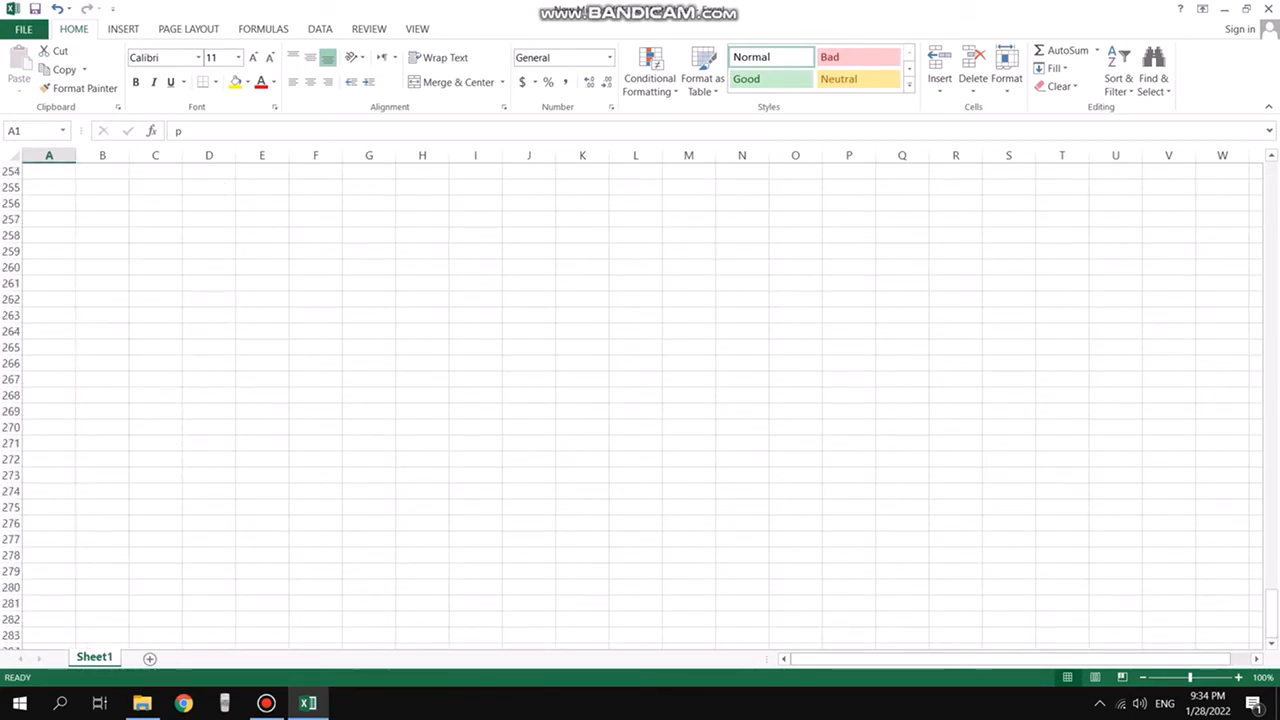
{"action": "scroll", "coordinate": [640, 400], "scroll_direction": "up", "scroll_amount": 20}
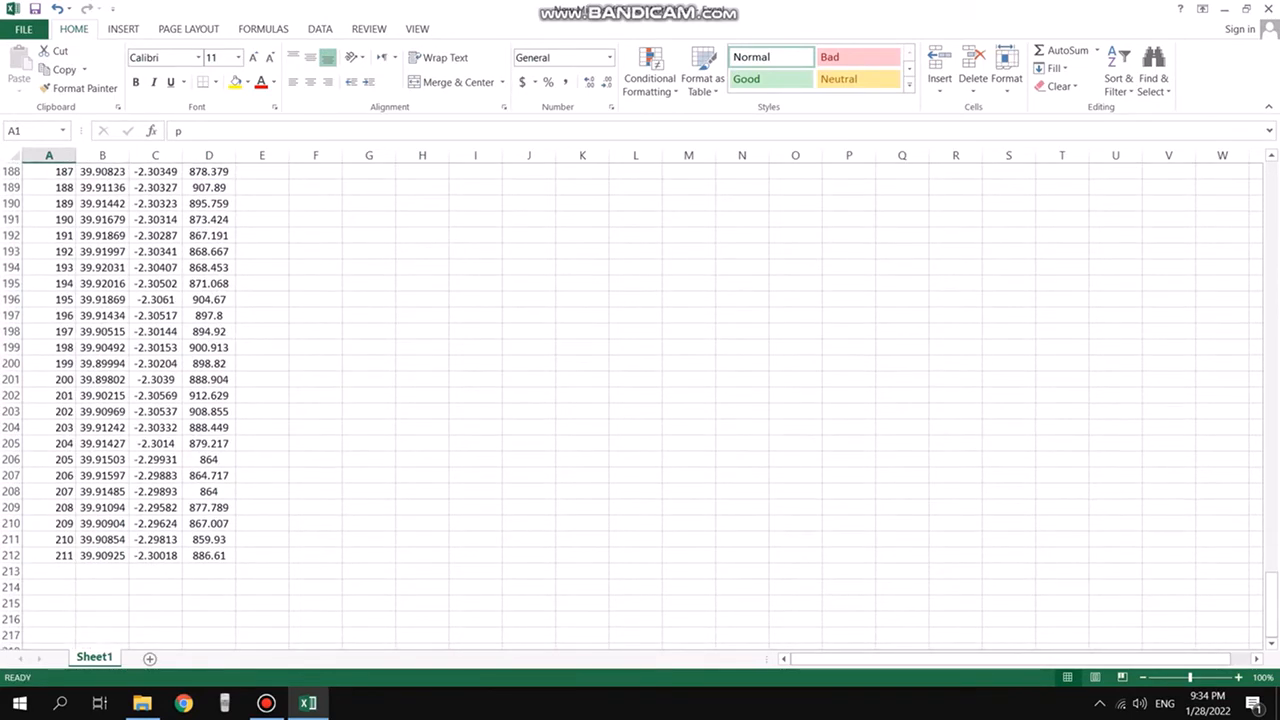
{"action": "scroll", "coordinate": [640, 400], "scroll_direction": "up", "scroll_amount": 20}
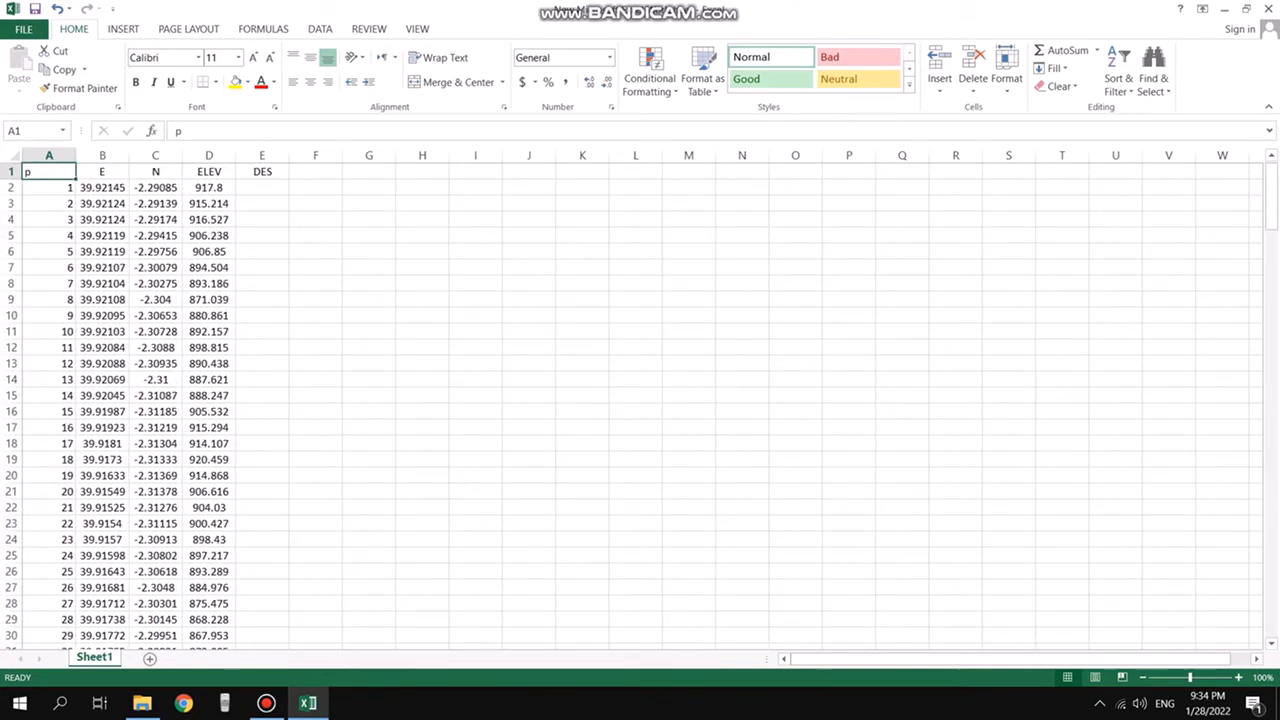
Fill the DES column with RT for every point from row 2 down to row 212
{"action": "left_click", "coordinate": [262, 188]}
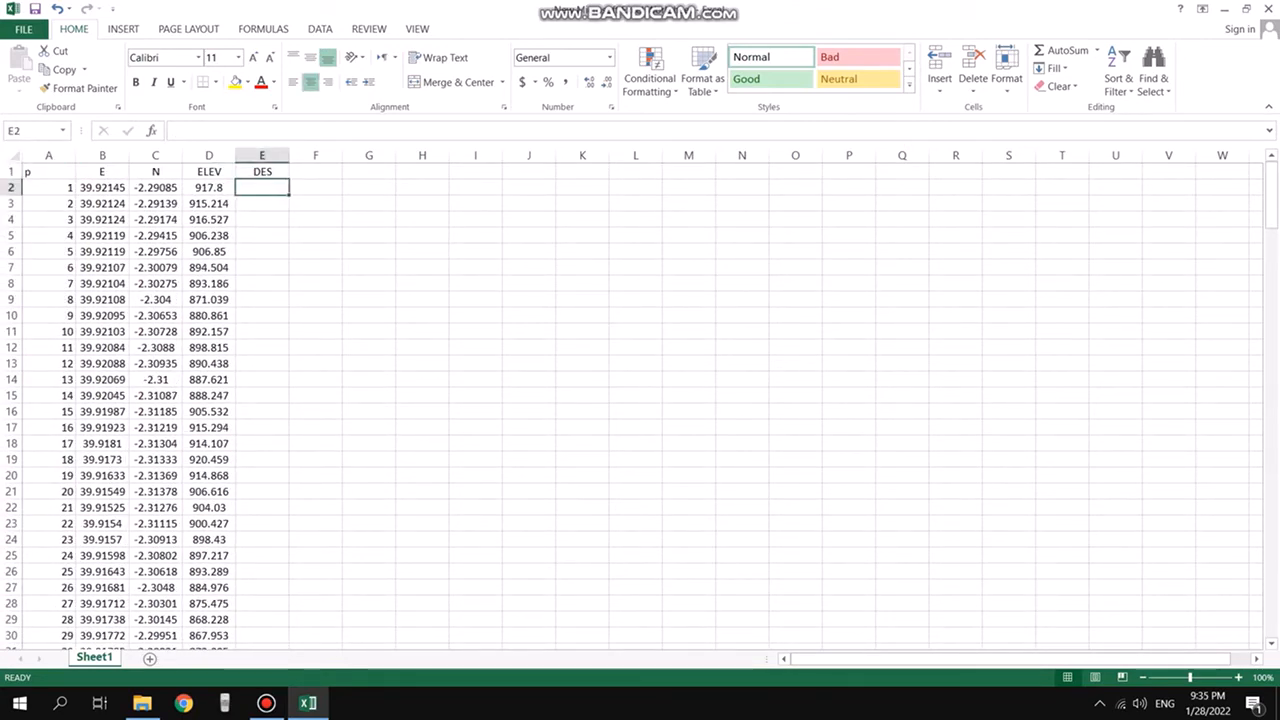
{"action": "type", "text": "RT"}
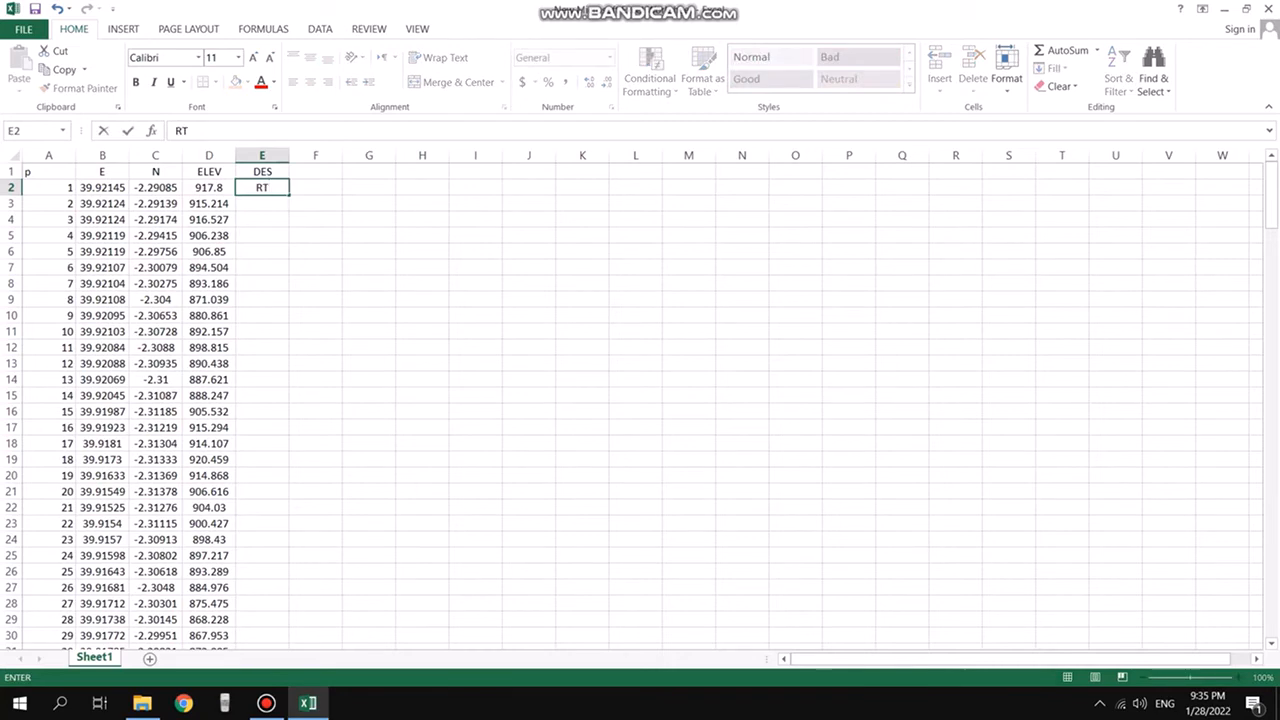
{"action": "left_click_drag", "start_coordinate": [289, 195], "coordinate": [289, 628]}
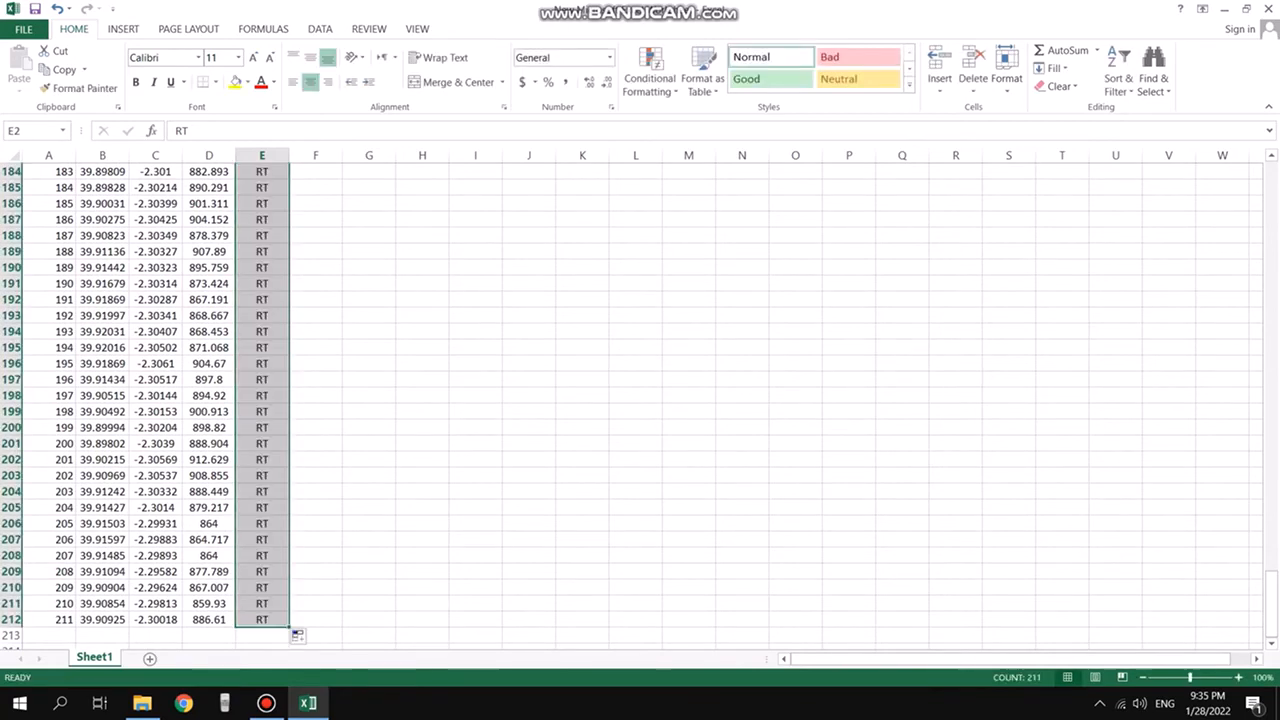
{"action": "scroll", "coordinate": [300, 620], "scroll_direction": "up", "scroll_amount": 20}
{"action": "left_click", "coordinate": [315, 251]}
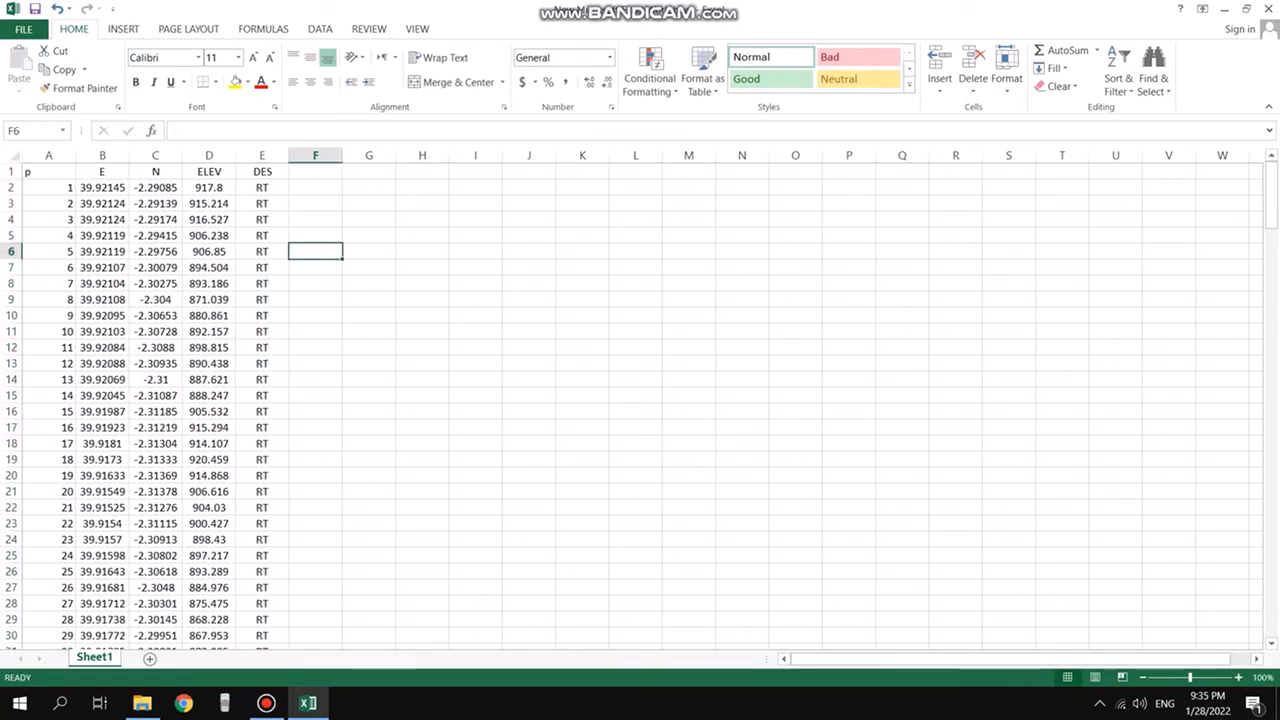
Clear and delete the header row so the point data starts in row 1
{"action": "left_click", "coordinate": [11, 172]}
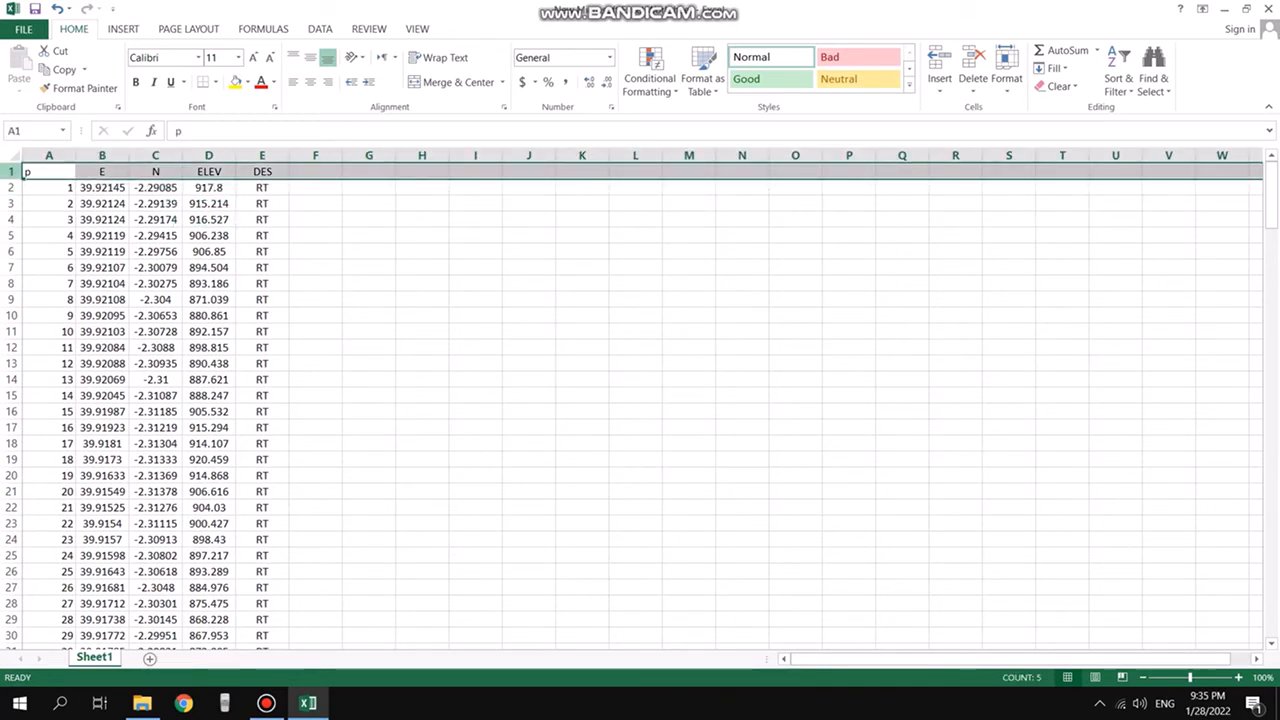
{"action": "key", "text": "Delete"}
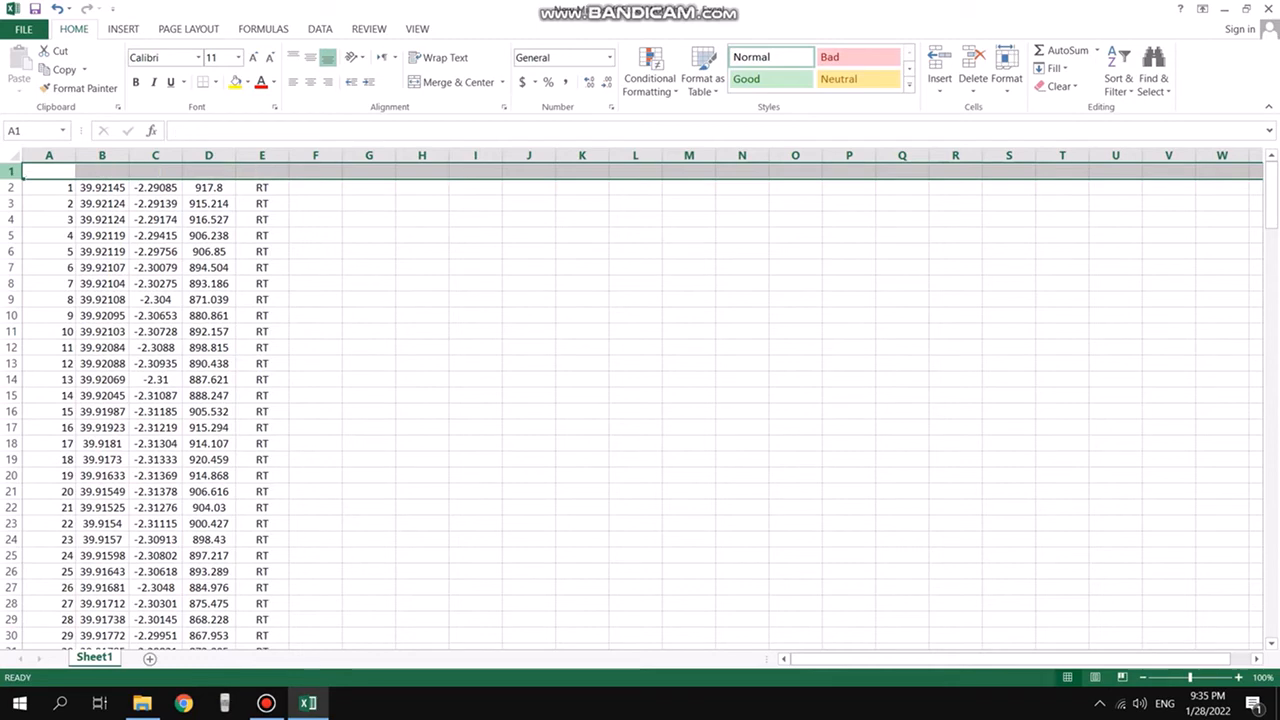
{"action": "right_click", "coordinate": [11, 170]}
{"action": "left_click", "coordinate": [50, 306]}
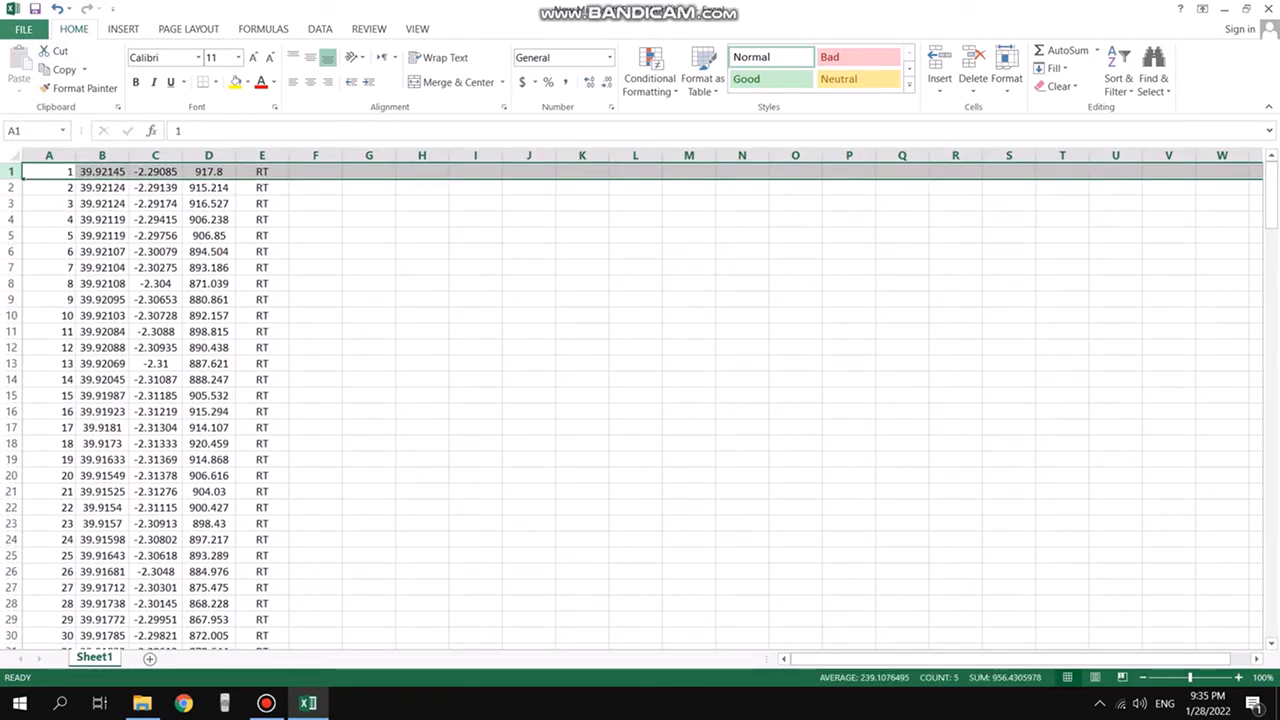
Save the workbook as a CSV (Comma delimited) file named RANDOM in the Google earth to points folder, keeping that format
{"action": "left_click", "coordinate": [23, 29]}
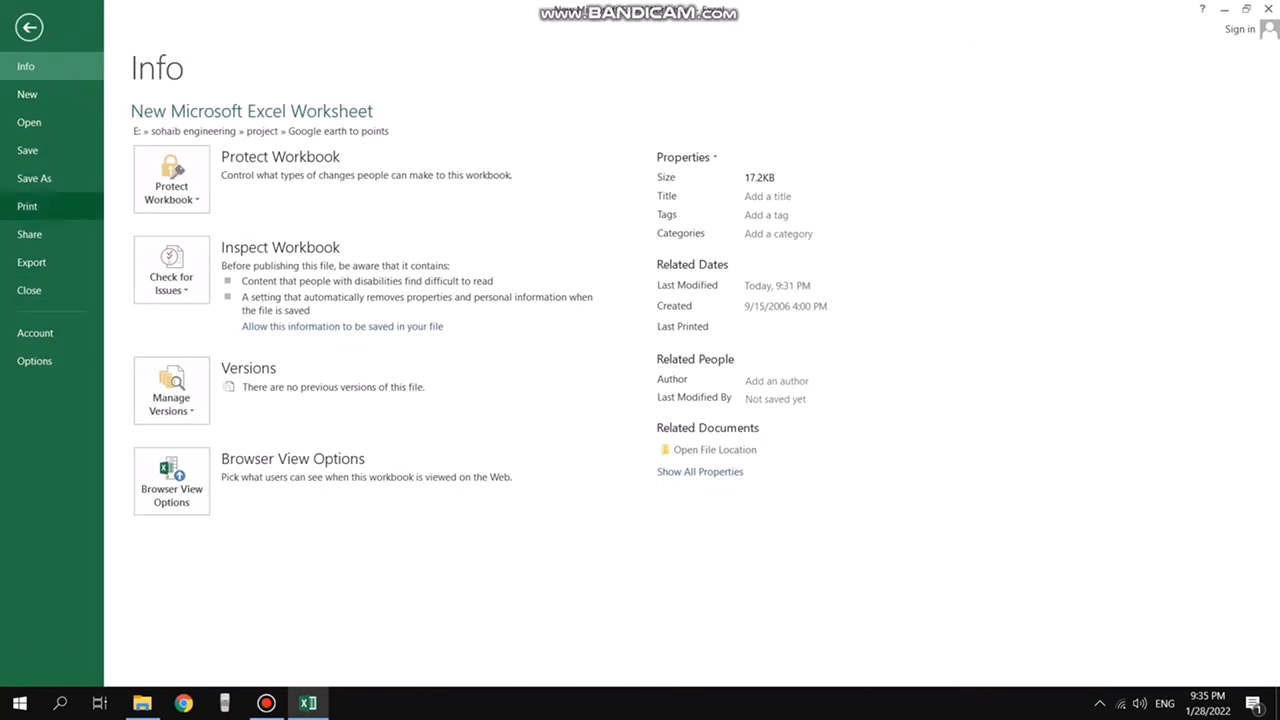
{"action": "left_click", "coordinate": [34, 178]}
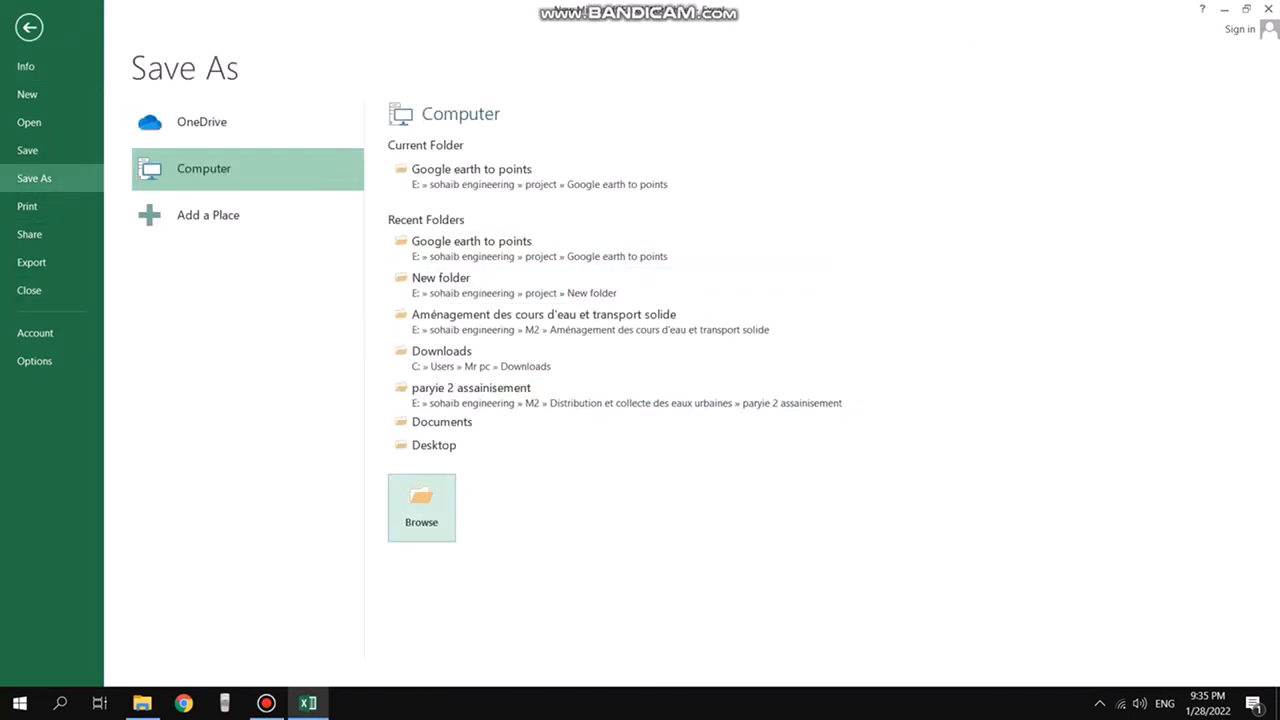
{"action": "left_click", "coordinate": [421, 507]}
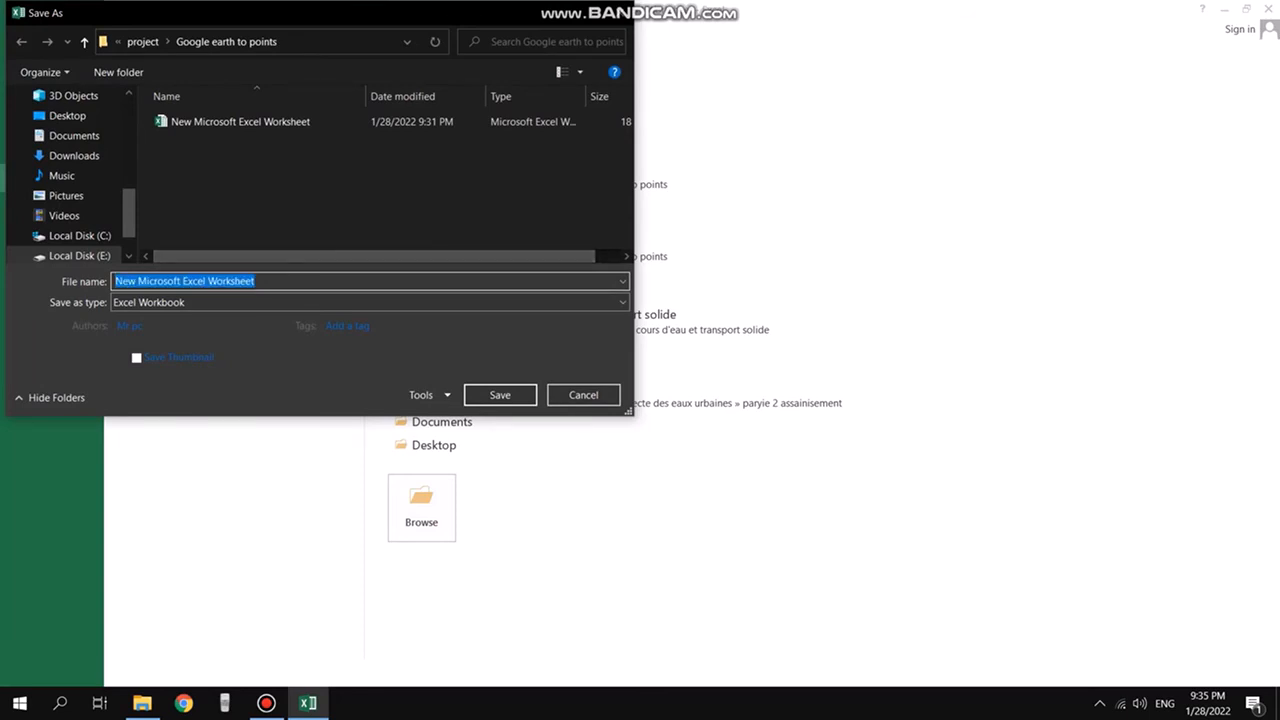
{"action": "type", "text": "RANDOM"}
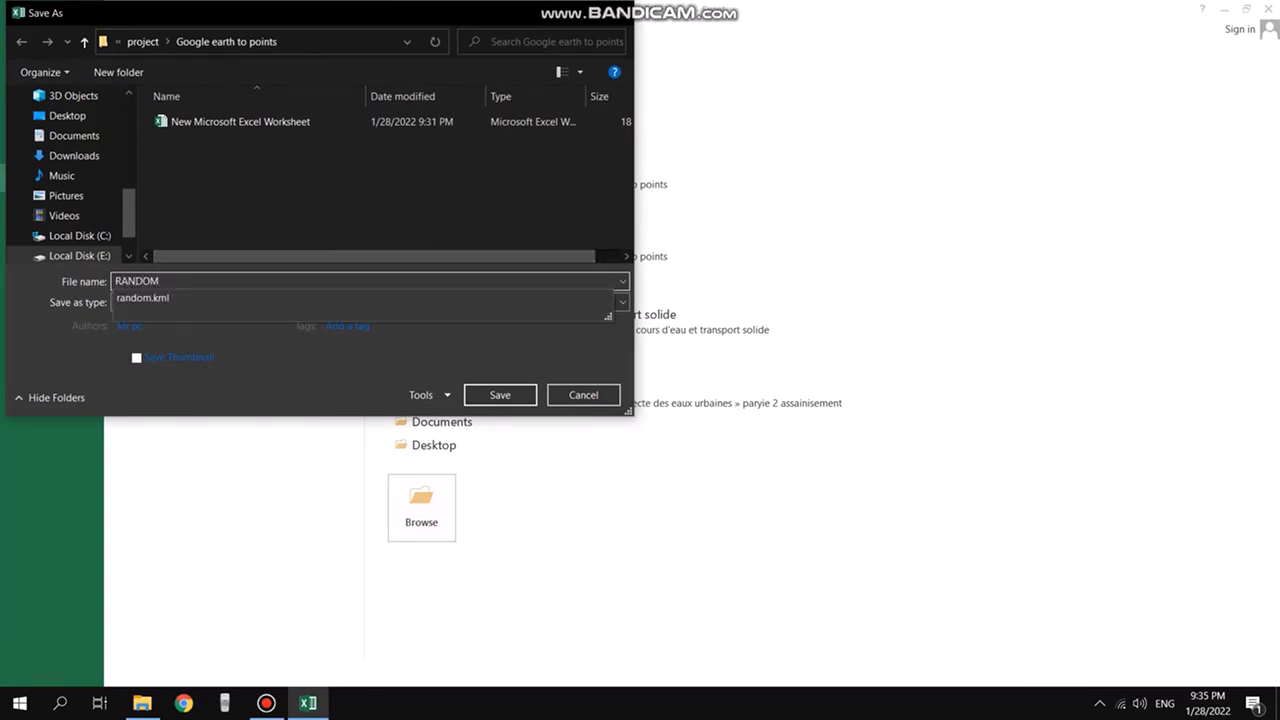
{"action": "key", "text": "Escape"}
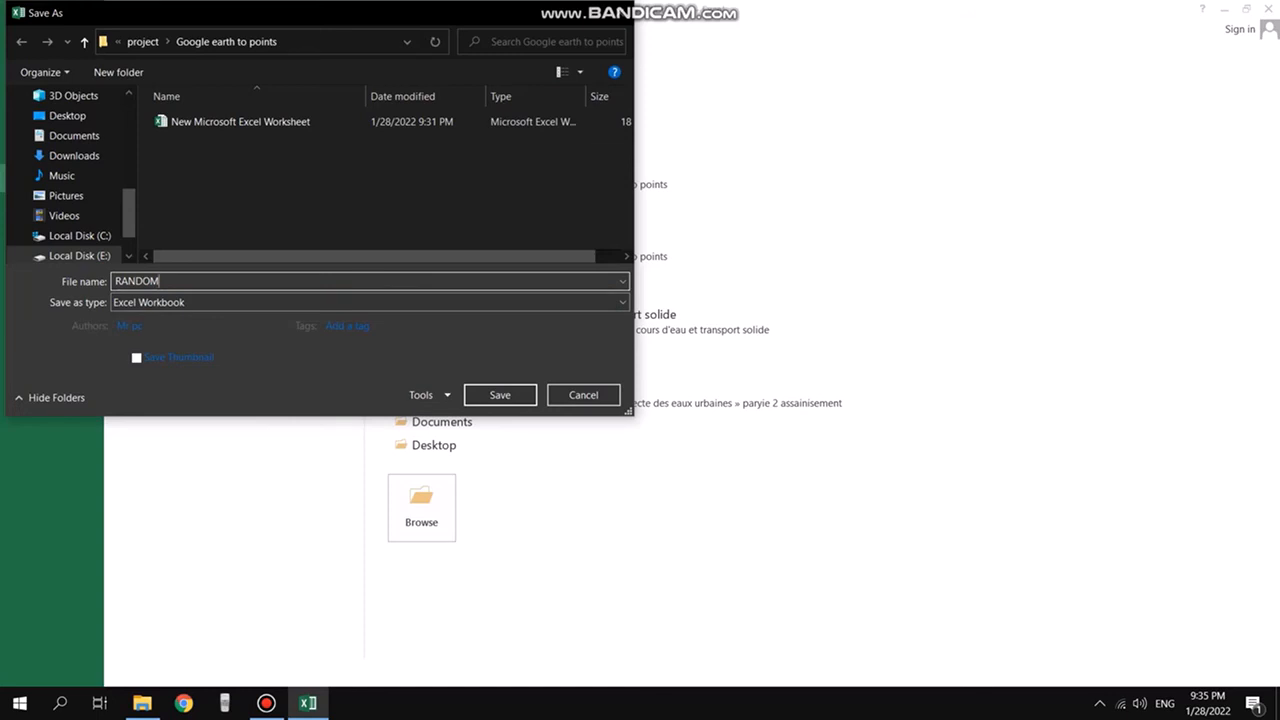
{"action": "left_click", "coordinate": [370, 302]}
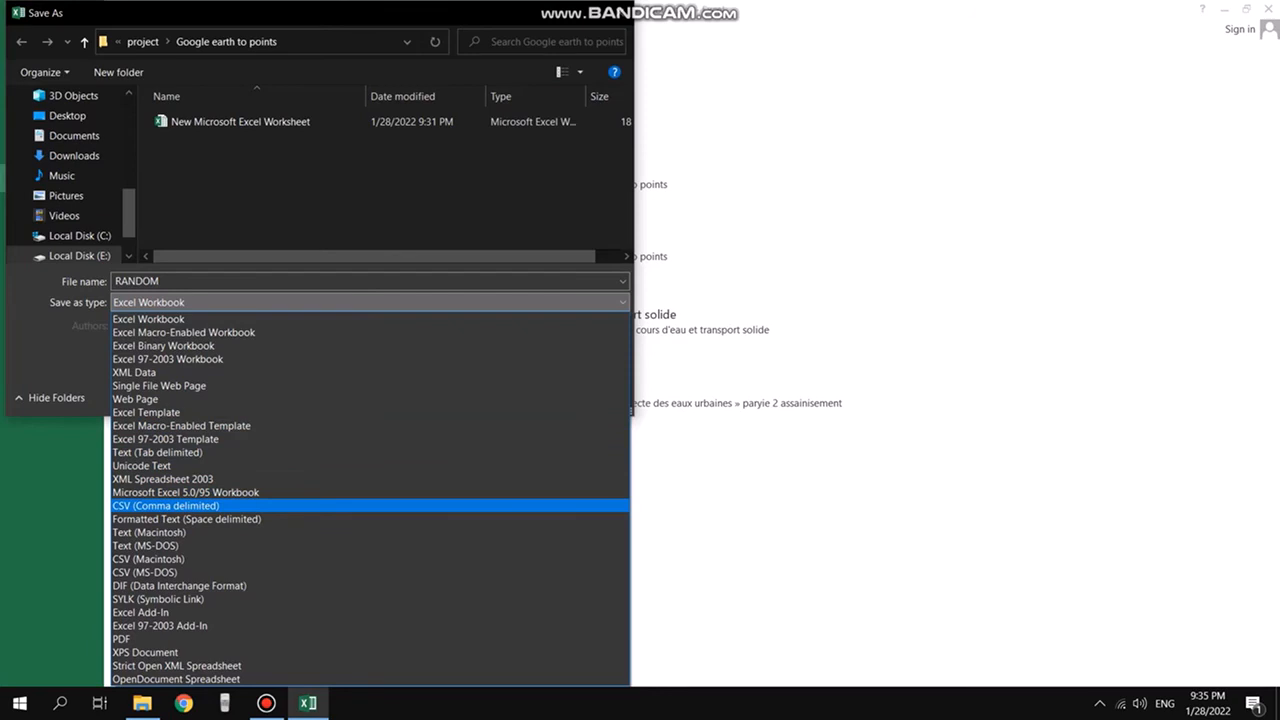
{"action": "left_click", "coordinate": [166, 505]}
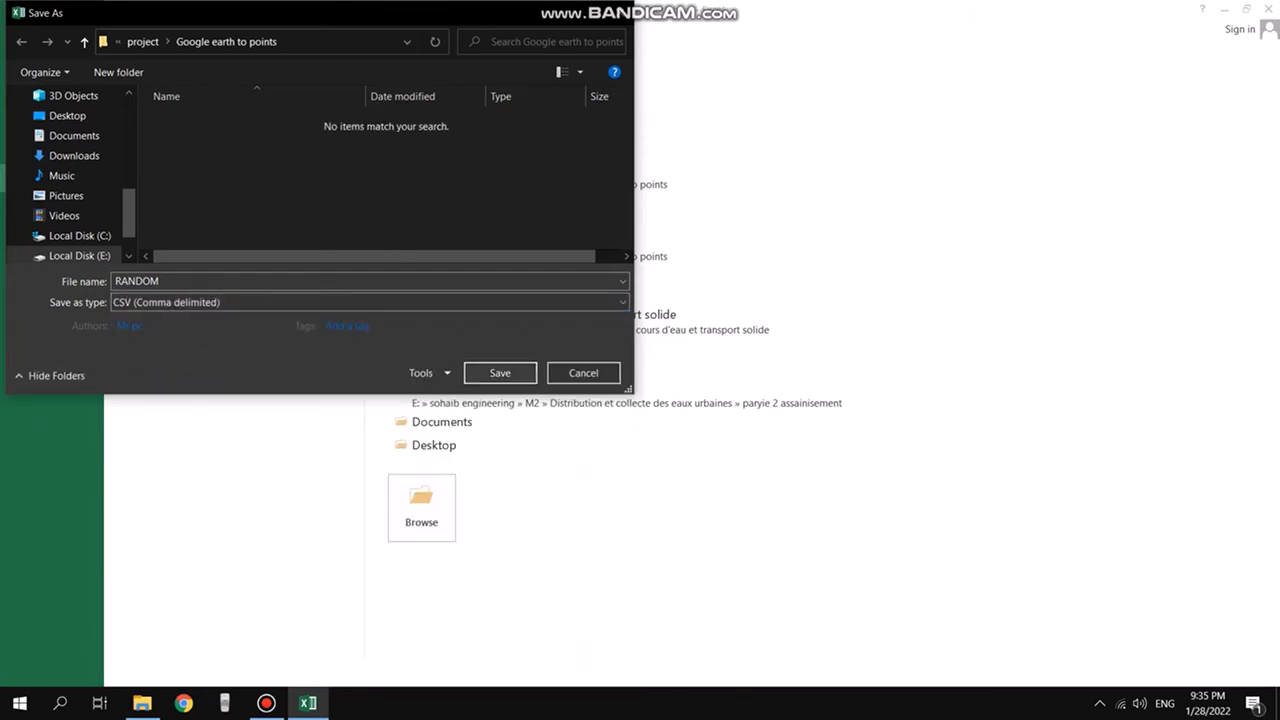
{"action": "left_click", "coordinate": [500, 372]}
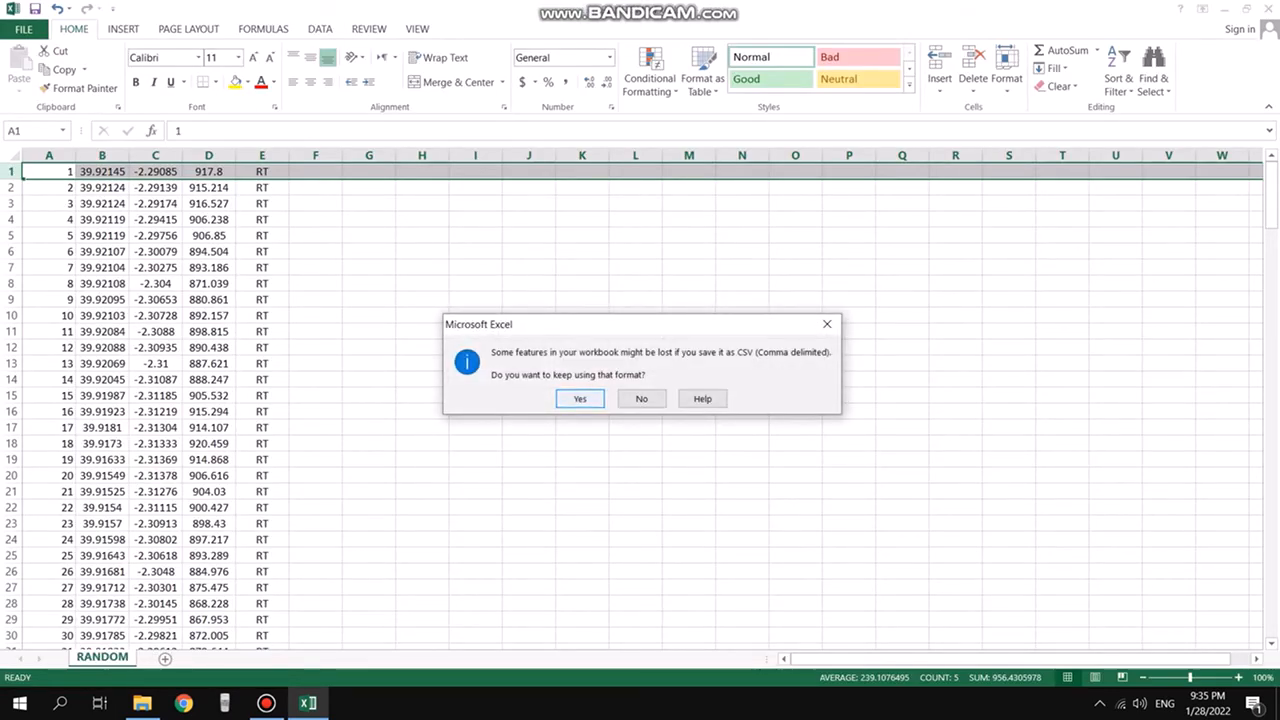
{"action": "key", "text": "Return"}
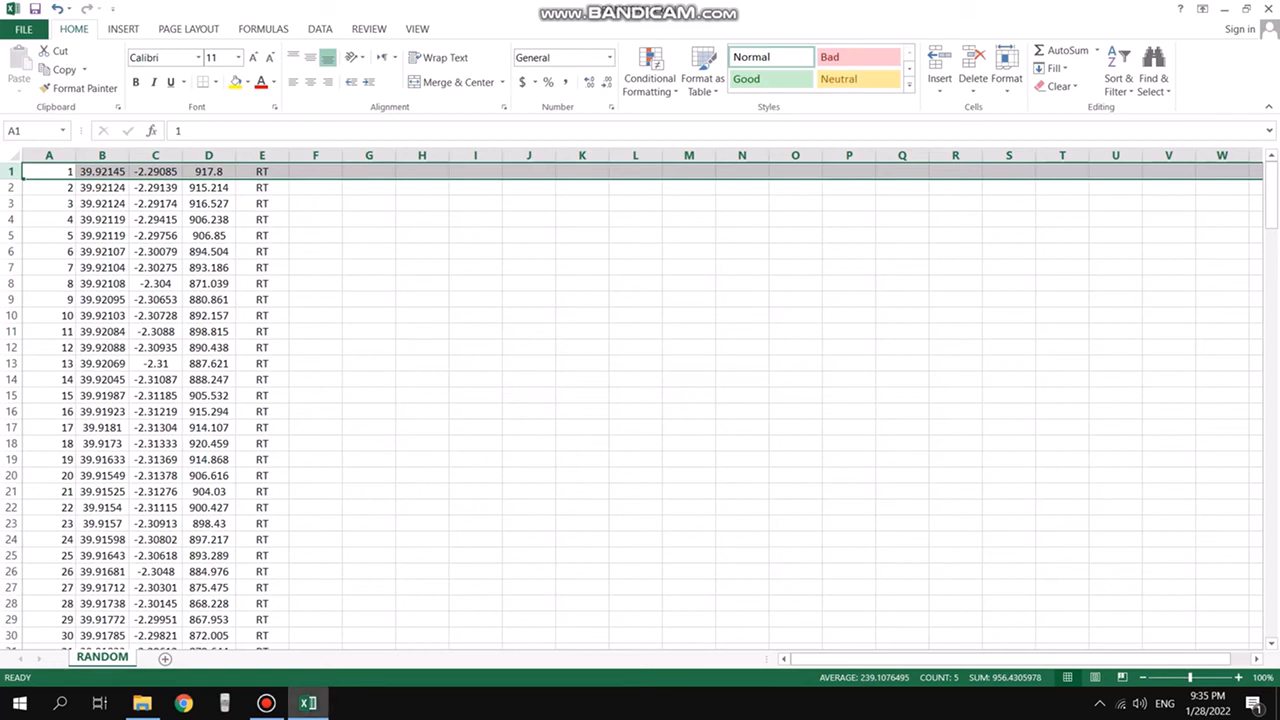
In the file explorer, open the properties of the saved RANDOM CSV file to check its file type, then close them
{"action": "mouse_move", "coordinate": [308, 703]}
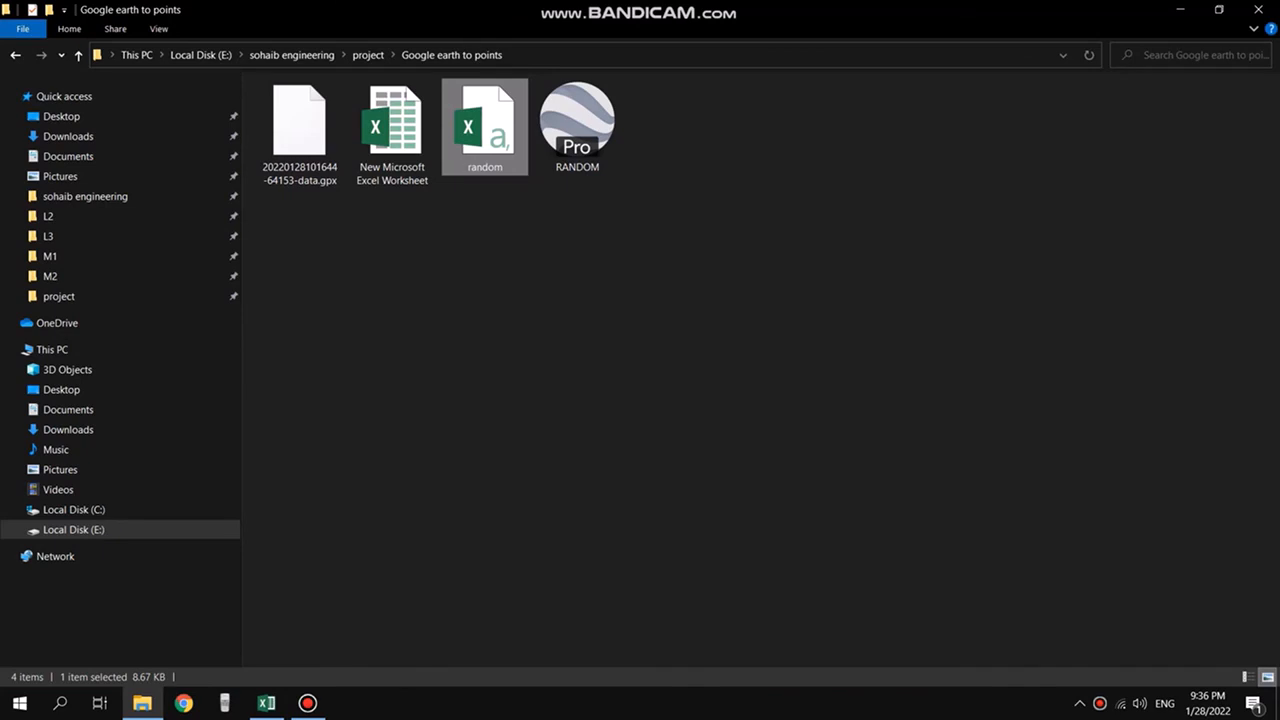
{"action": "right_click", "coordinate": [491, 155]}
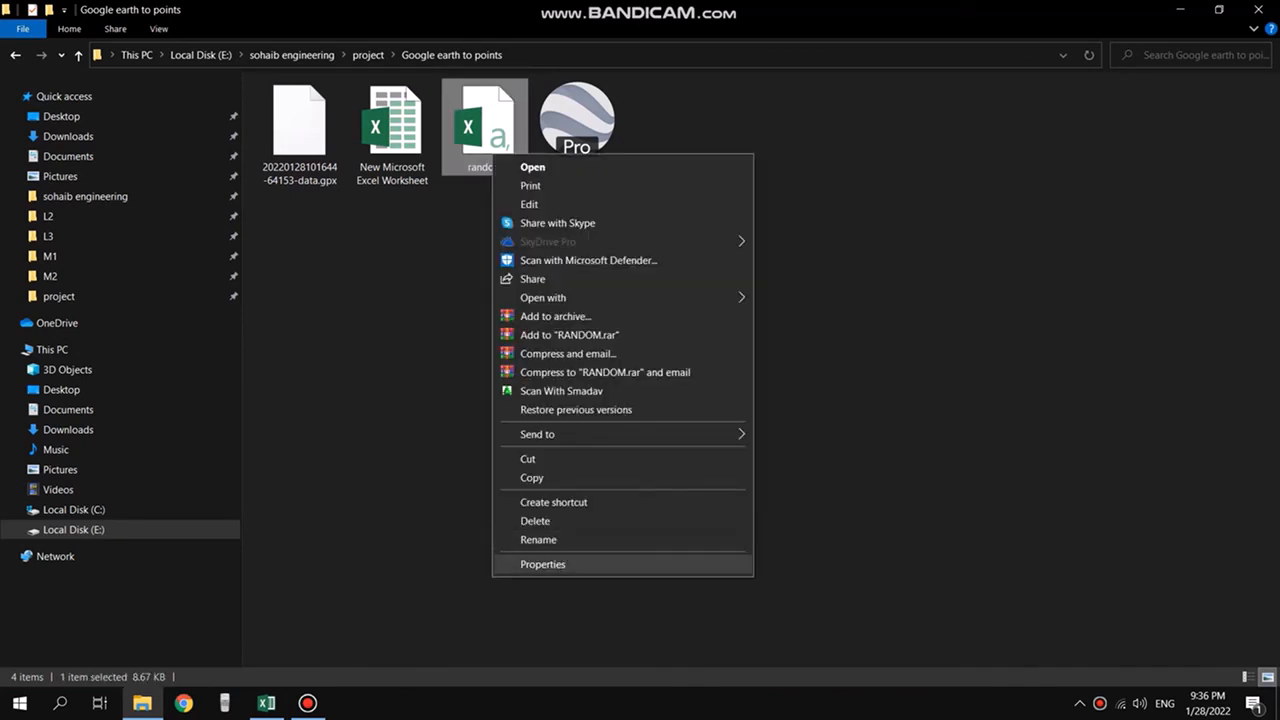
{"action": "left_click", "coordinate": [543, 564]}
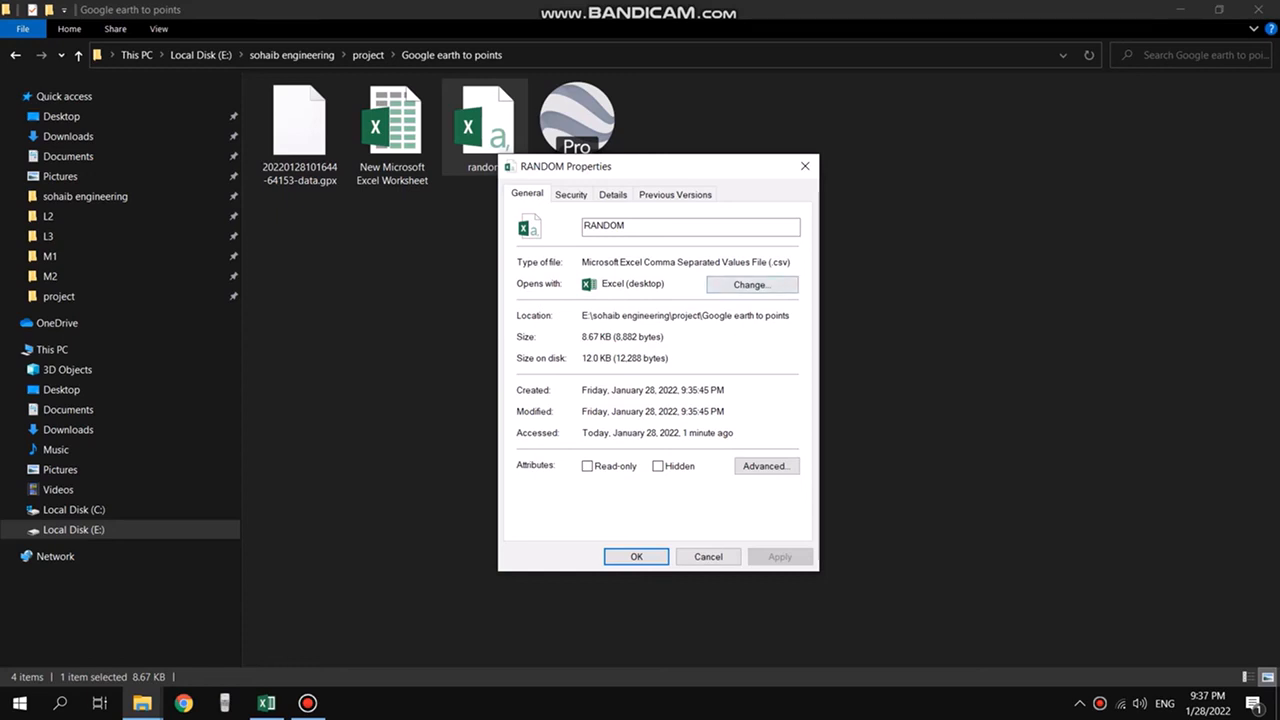
{"action": "left_click", "coordinate": [708, 557]}
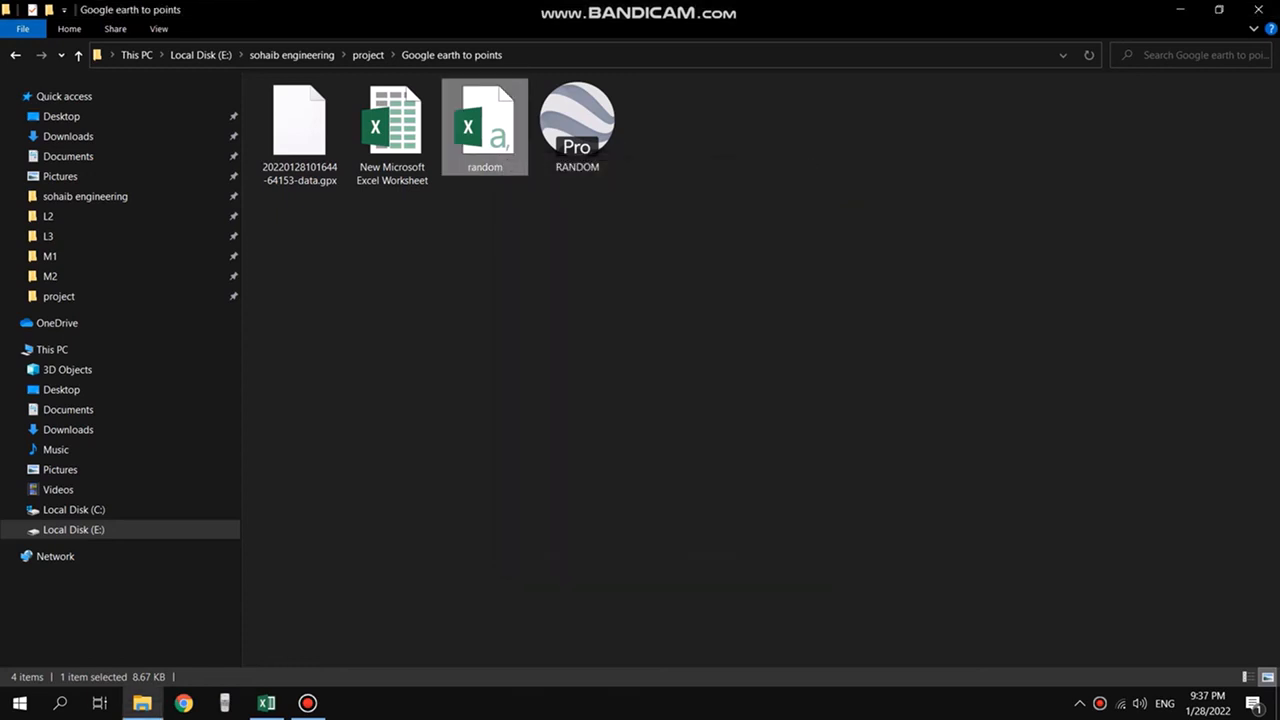